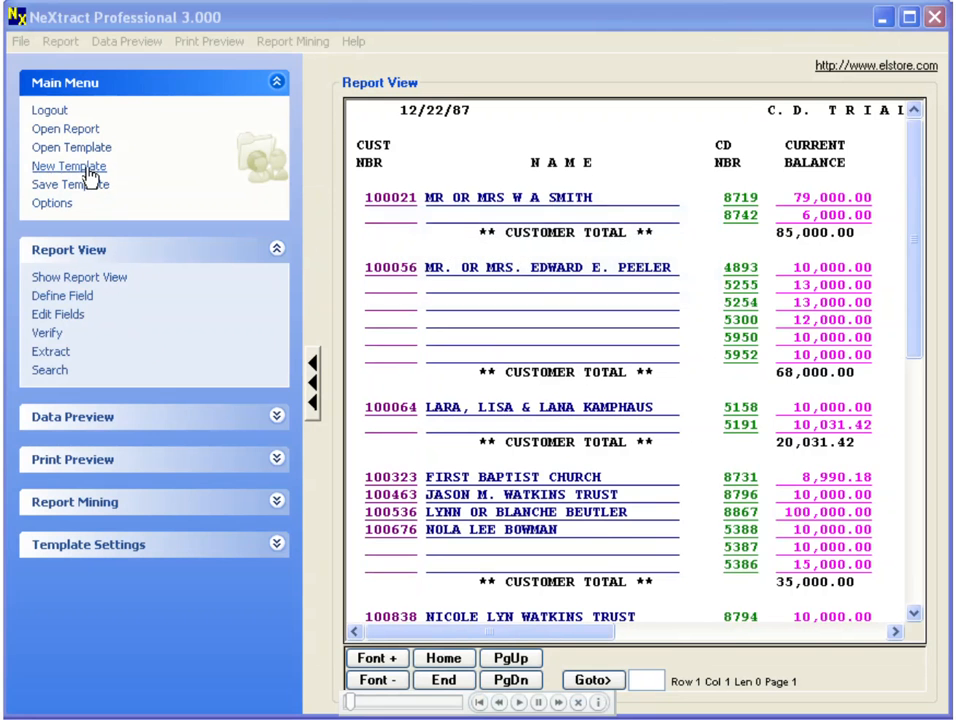
Step: Start a new template and begin defining the first customer number, start 2 and length 7, as a String field named CustNbr
left_click(87, 173)
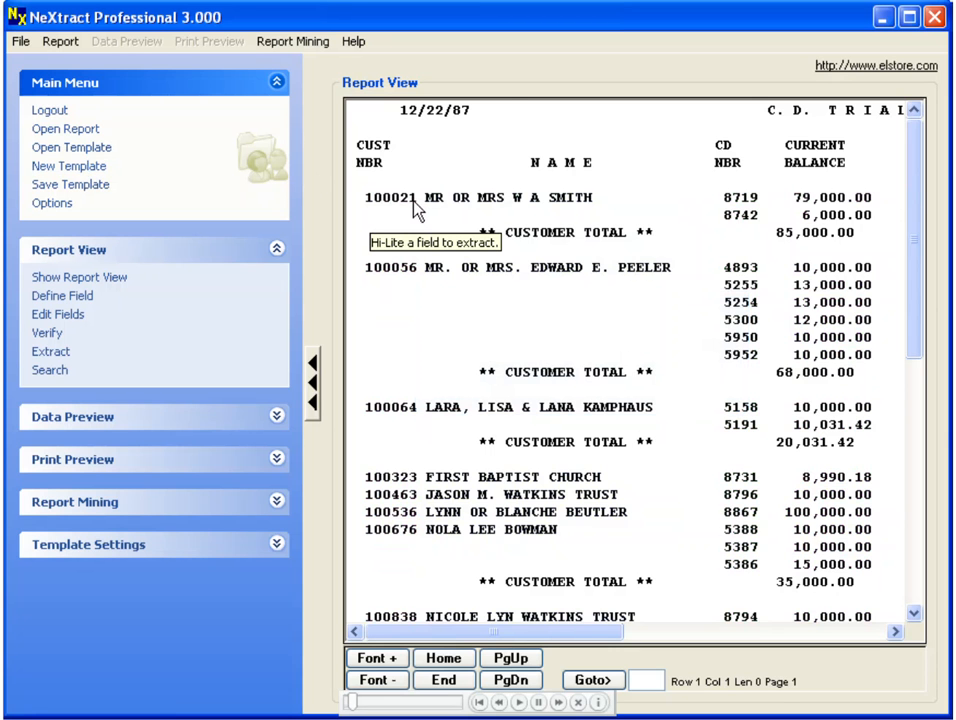
left_click_drag(413, 208, 365, 205)
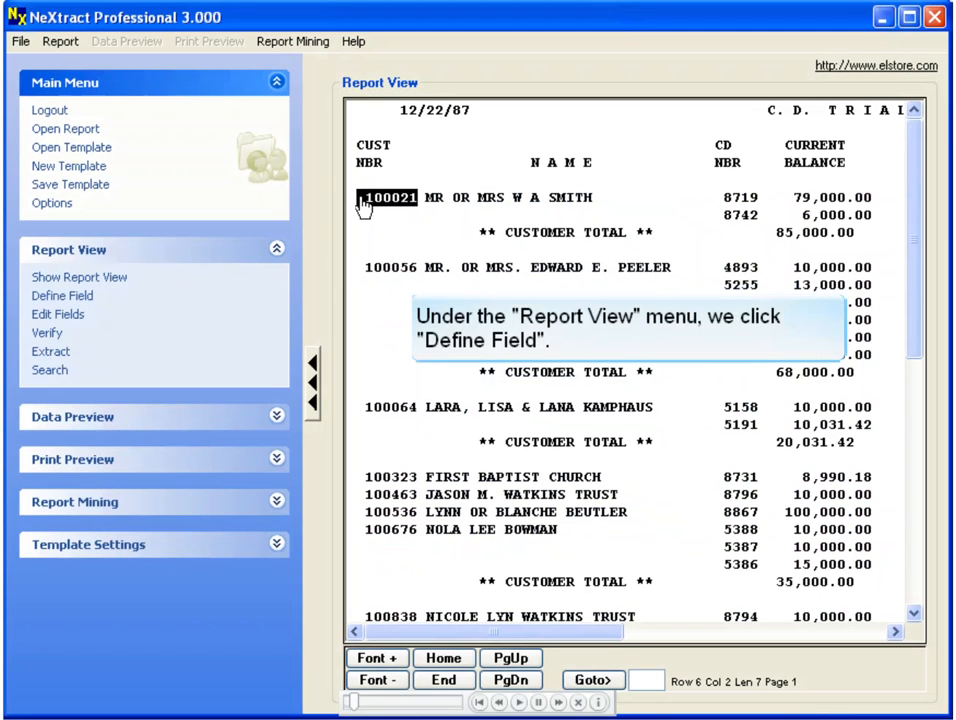
left_click(80, 300)
type("Cu")
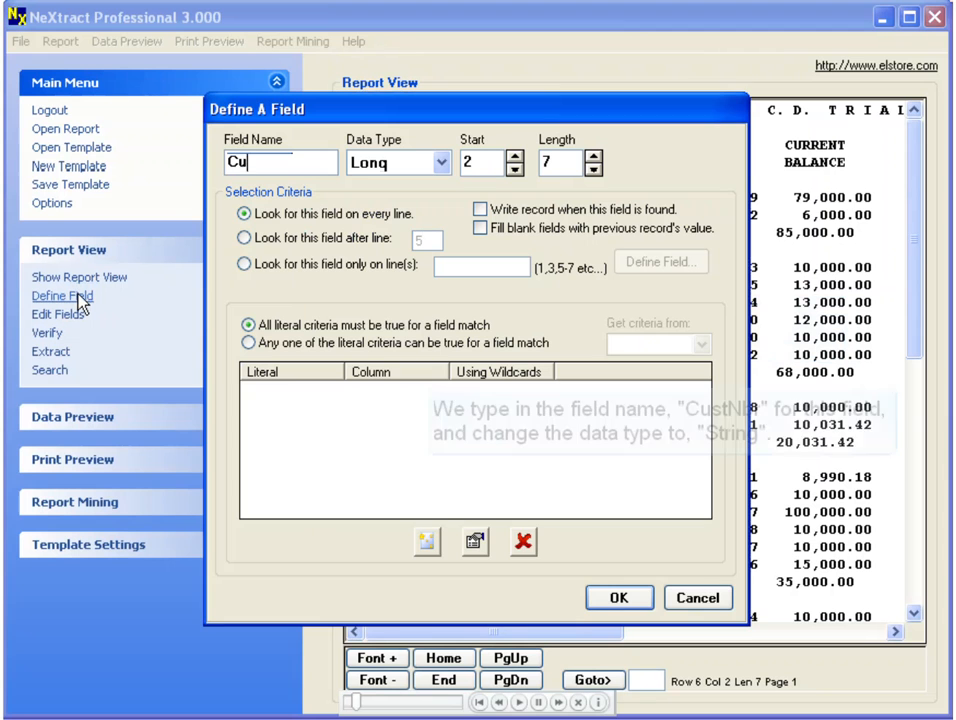
type("stNbr")
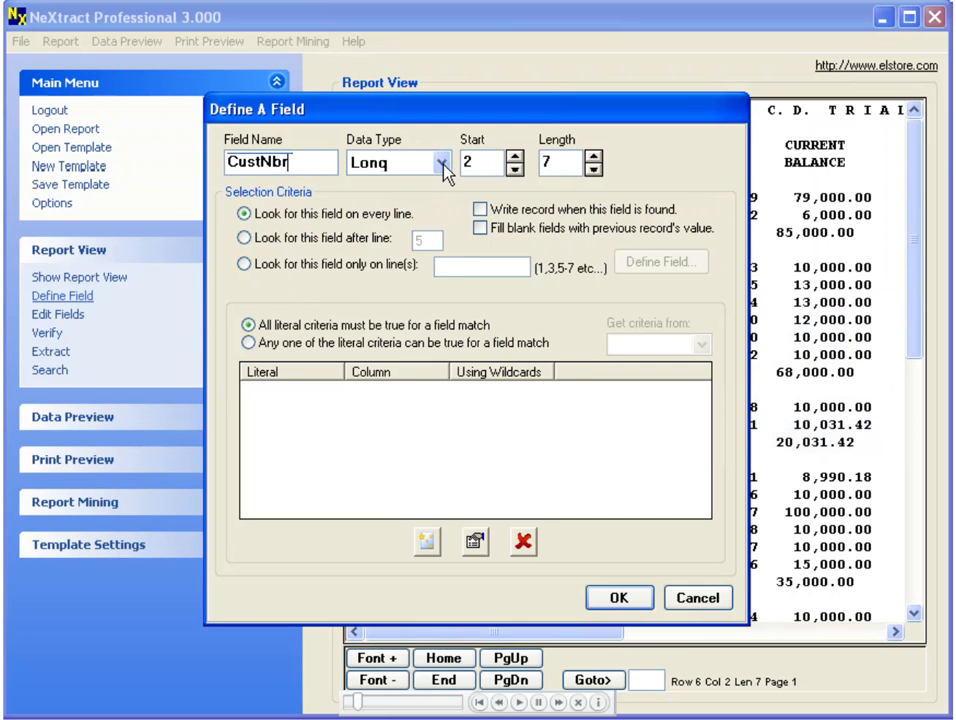
left_click(442, 164)
left_click(424, 187)
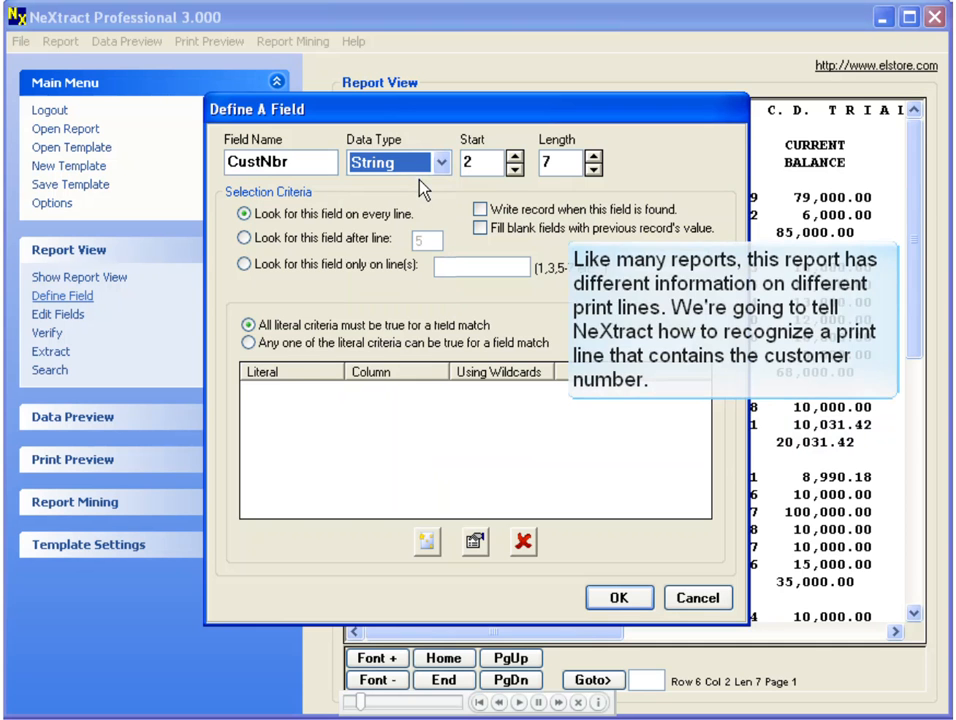
Step: Add the decimal point at column 58 of the first current balance as CustNbr's literal criterion and save the field
left_click(427, 542)
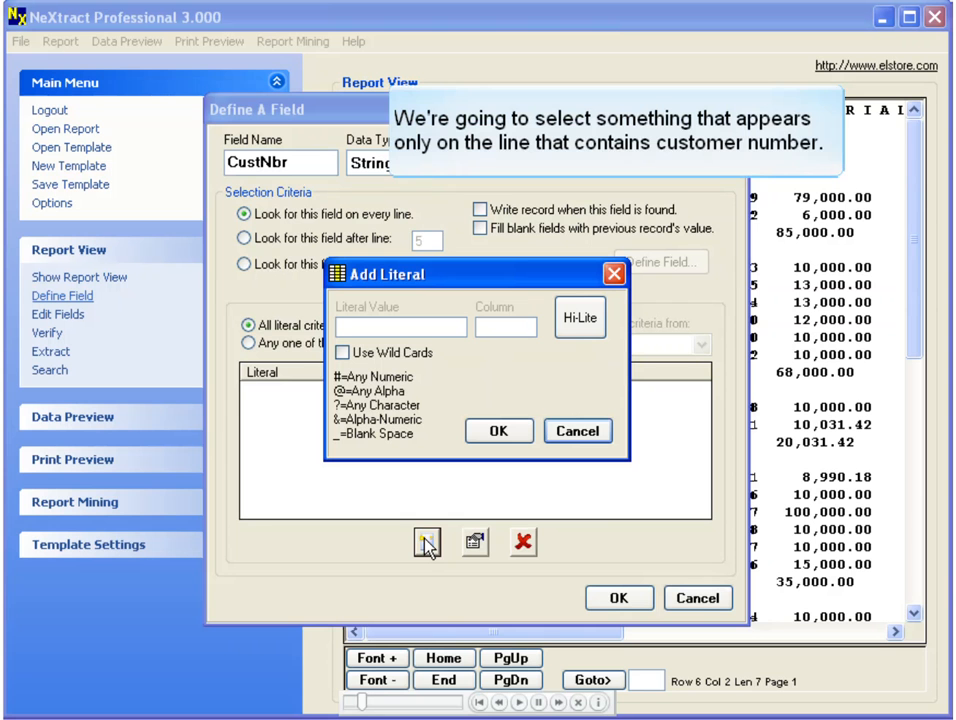
left_click(578, 318)
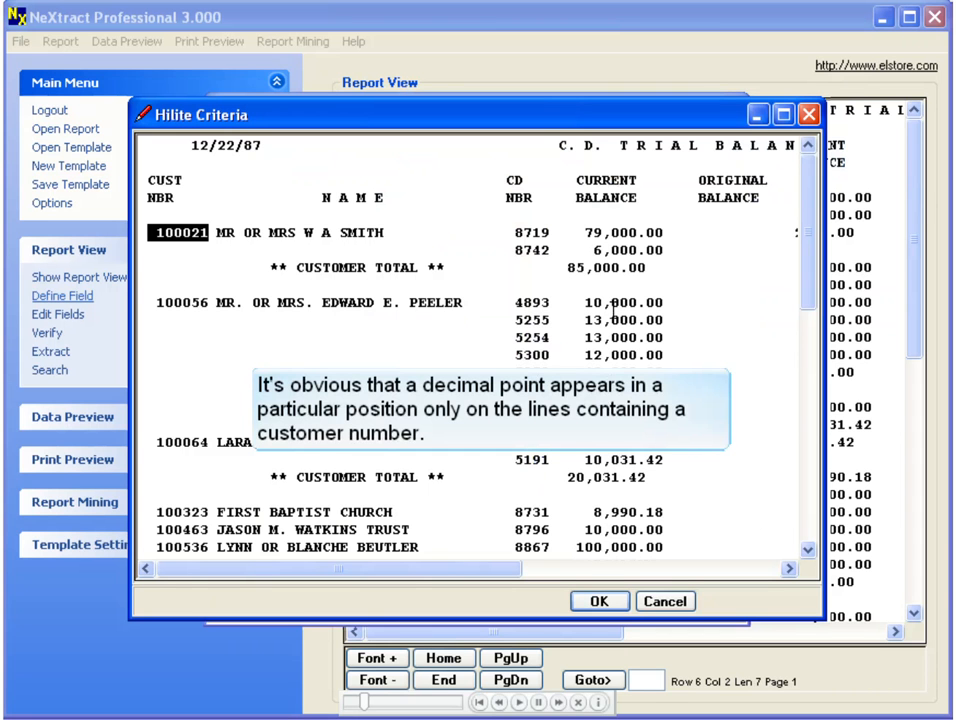
left_click(643, 233)
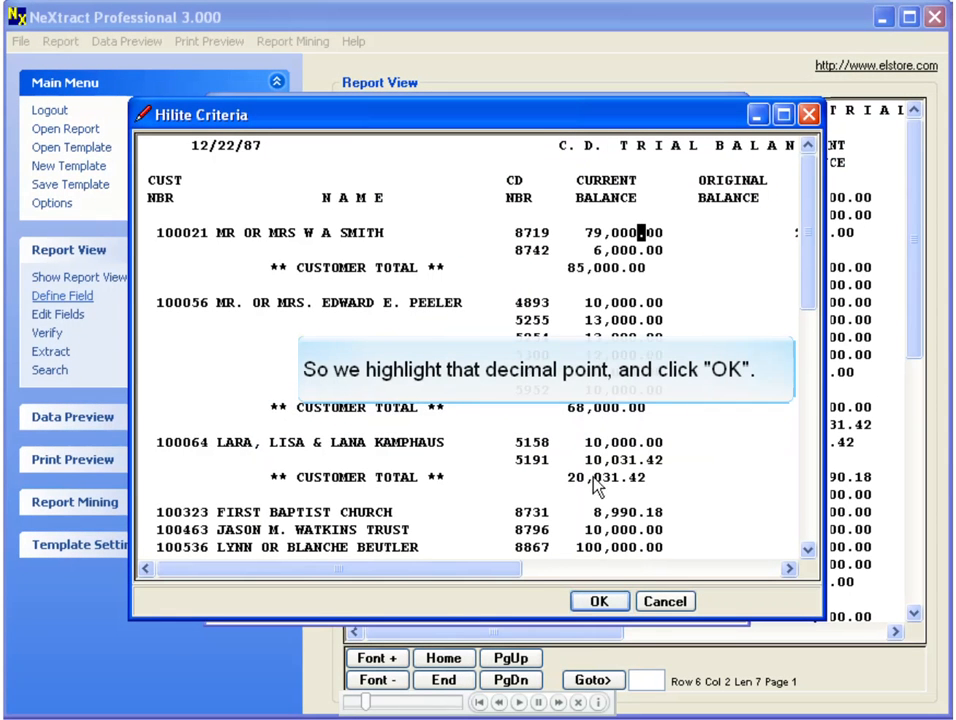
left_click(599, 601)
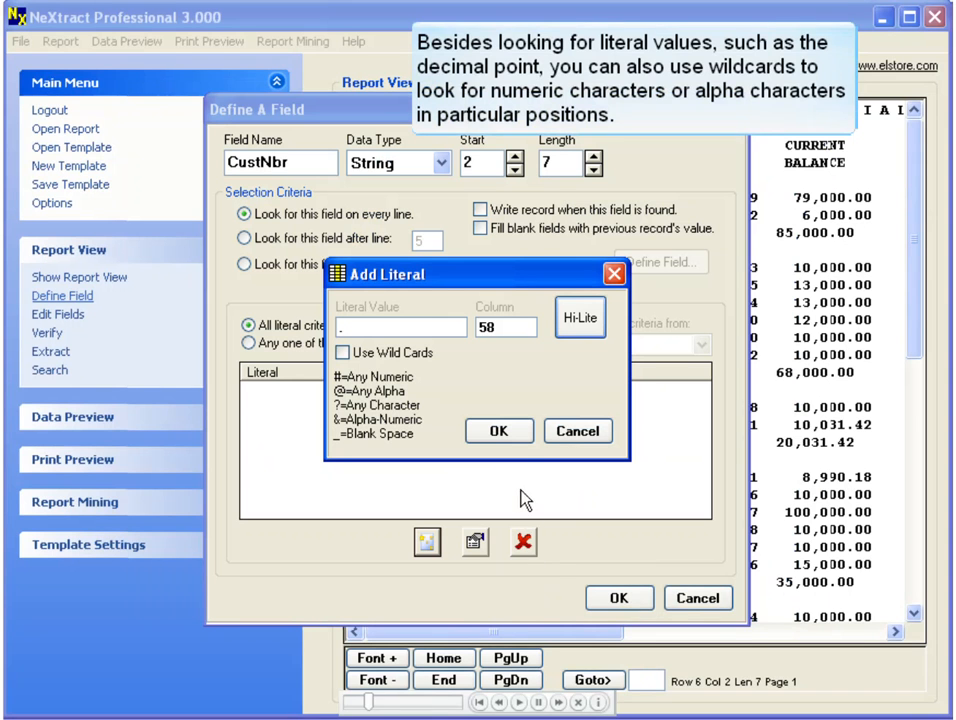
left_click(497, 431)
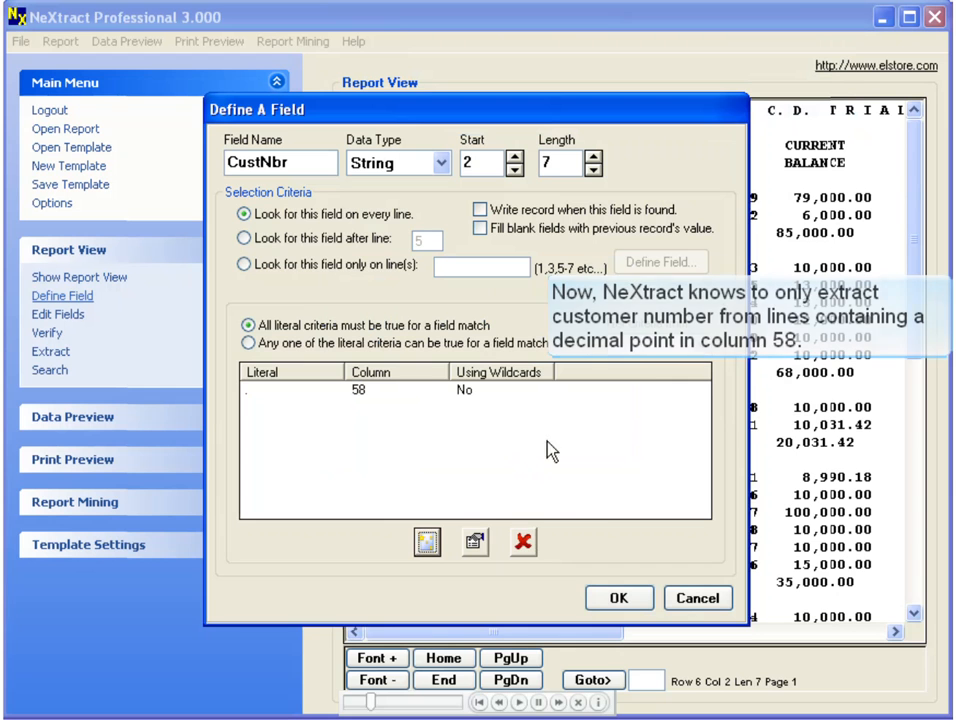
left_click(615, 597)
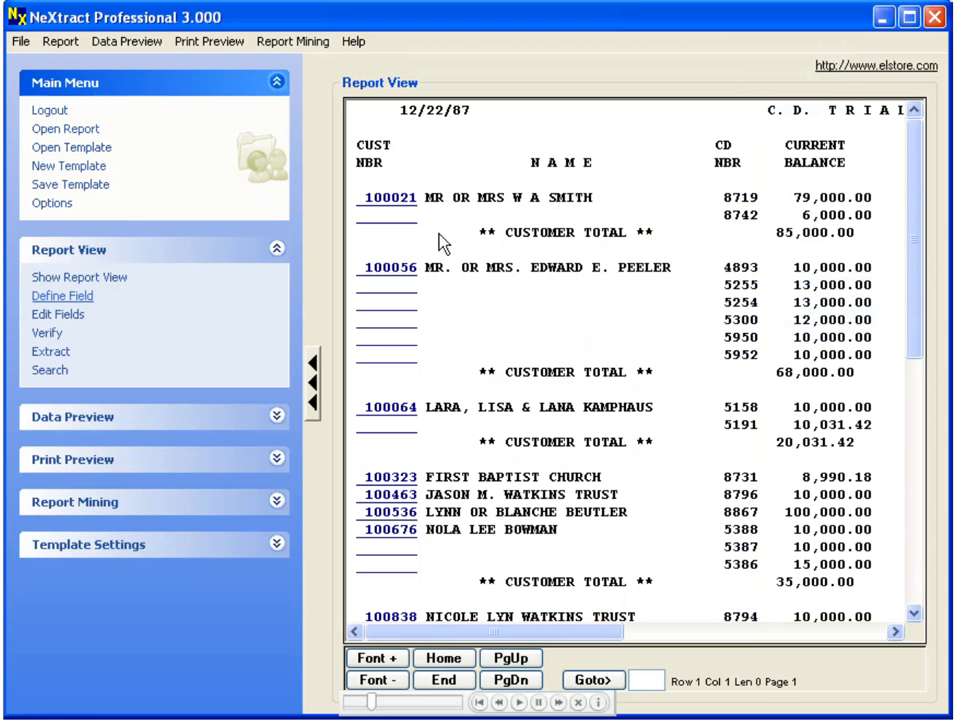
Step: Define the customer name column, start 10 and length 29, as a field named CustName using the criteria from CustNbr
left_click_drag(430, 200, 679, 203)
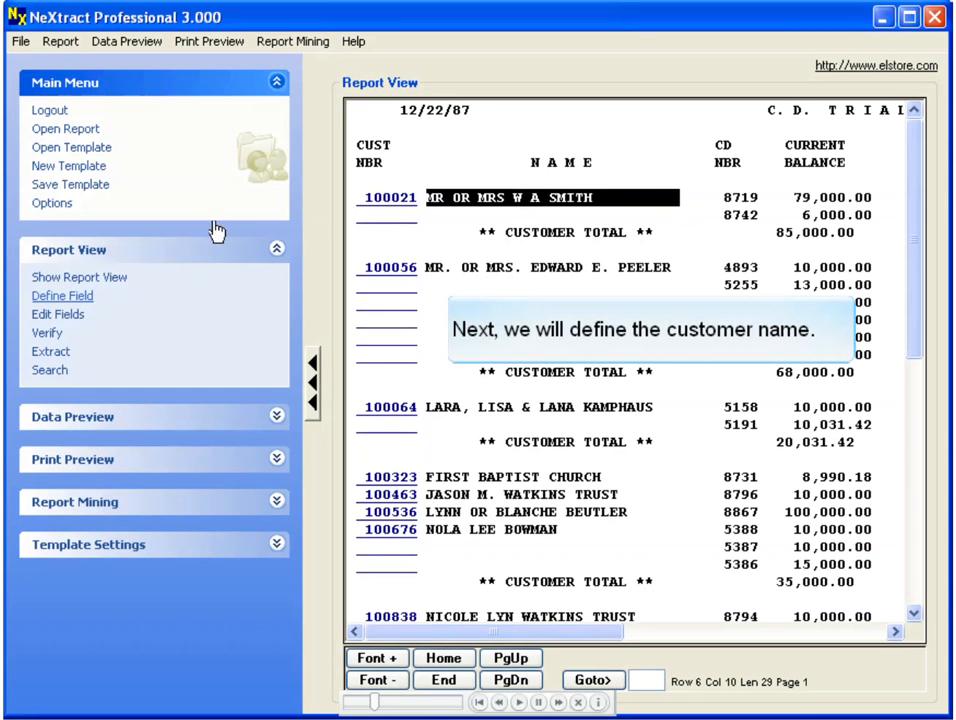
left_click(88, 297)
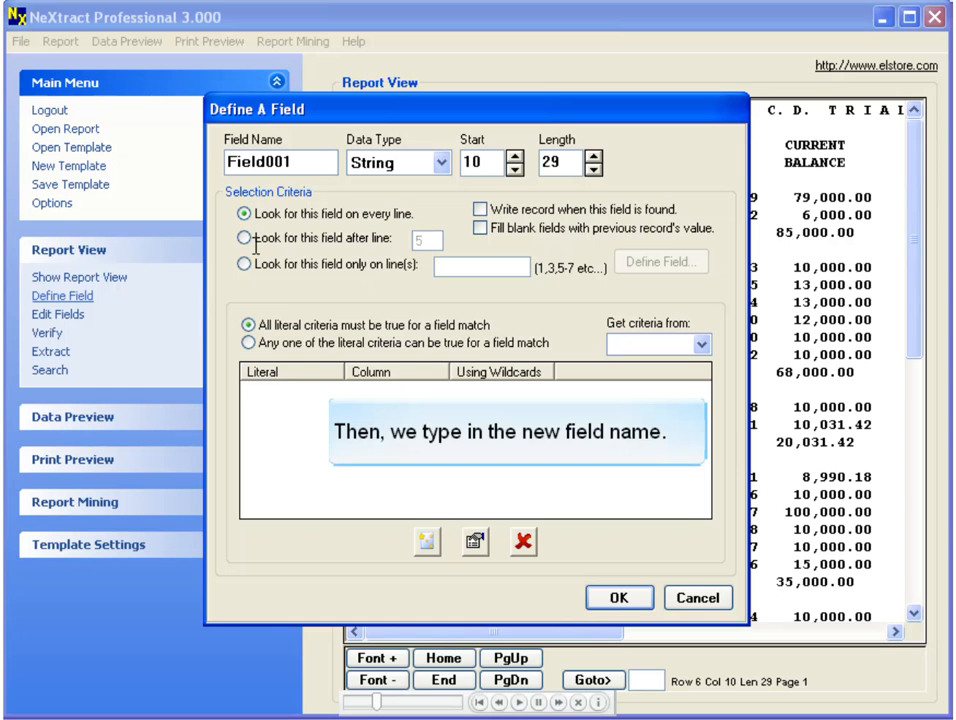
left_click_drag(267, 160, 192, 154)
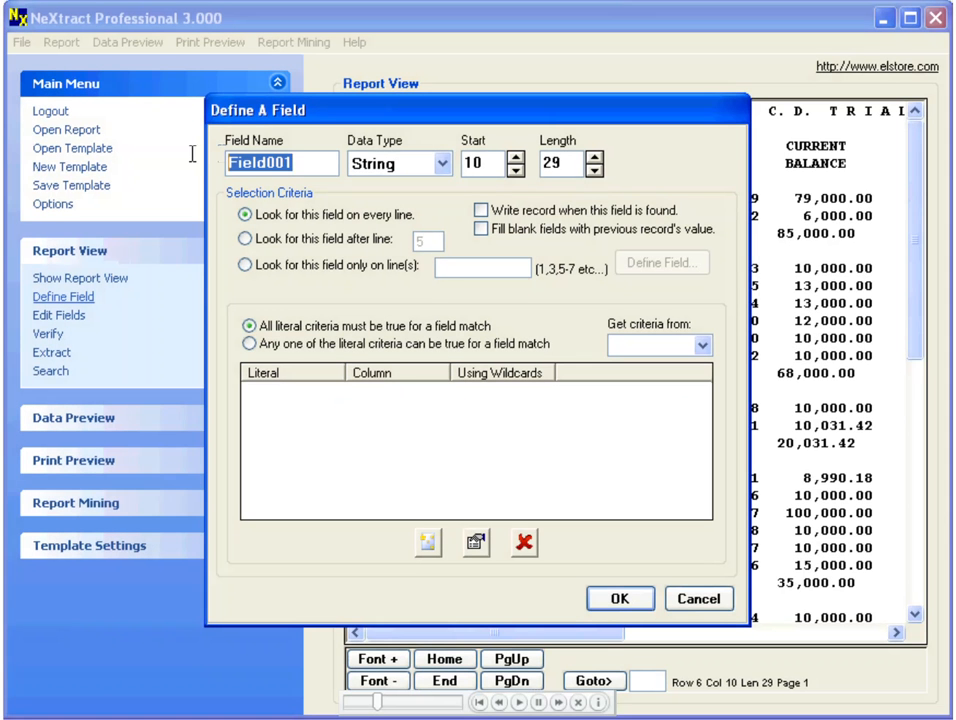
type("CustName")
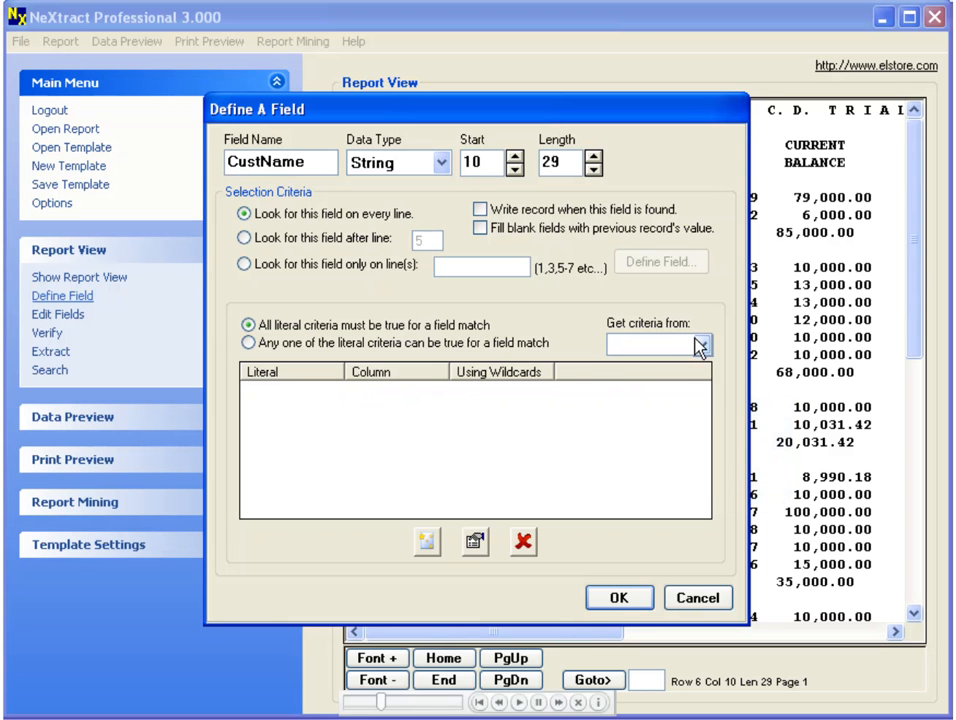
left_click(699, 346)
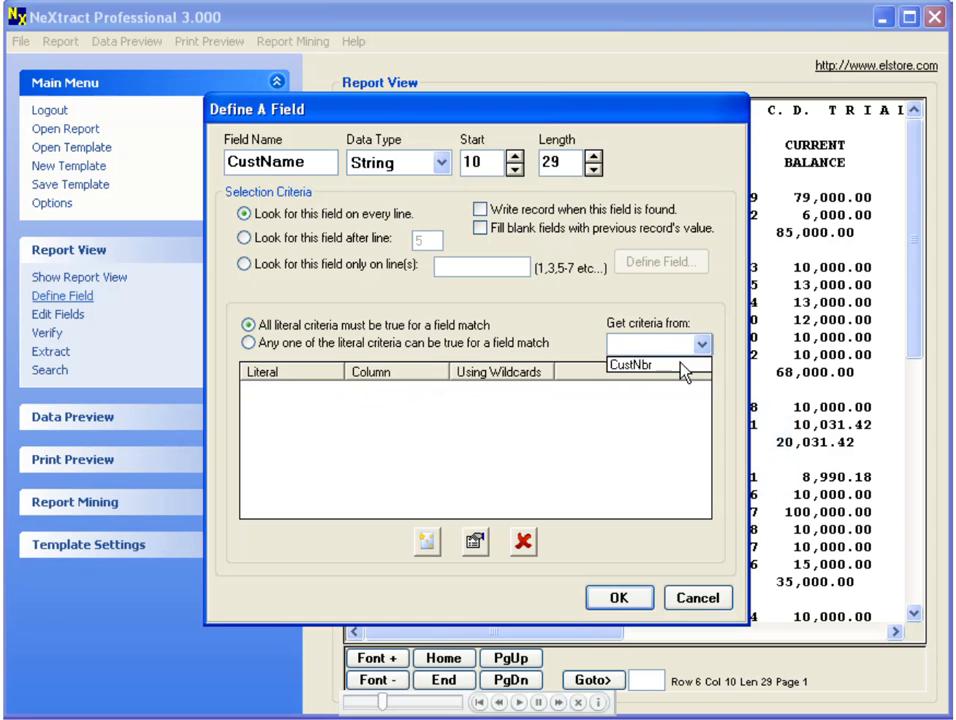
left_click(684, 366)
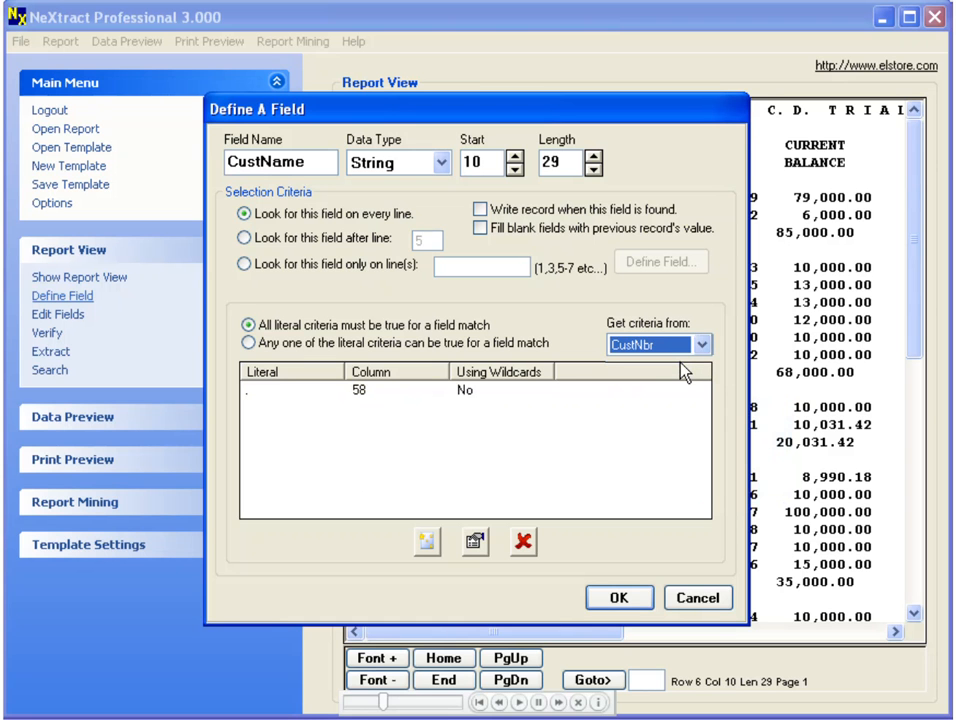
left_click(628, 601)
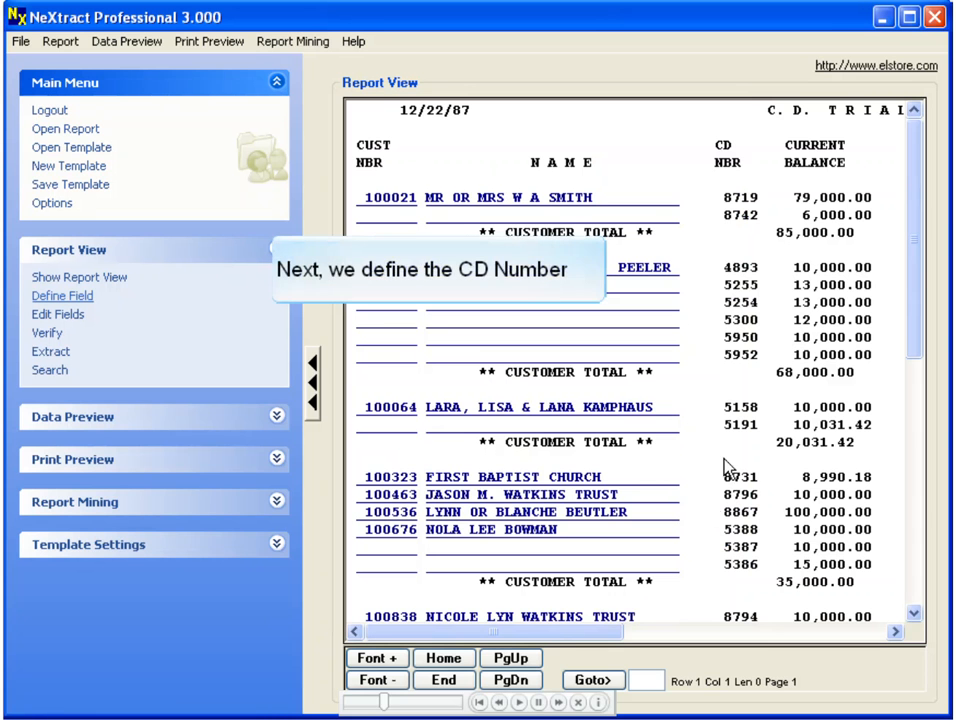
Step: Define the CD number column, start 43 and length 5, as a field named CDNumber using the criteria from CustNbr
left_click_drag(755, 197, 716, 199)
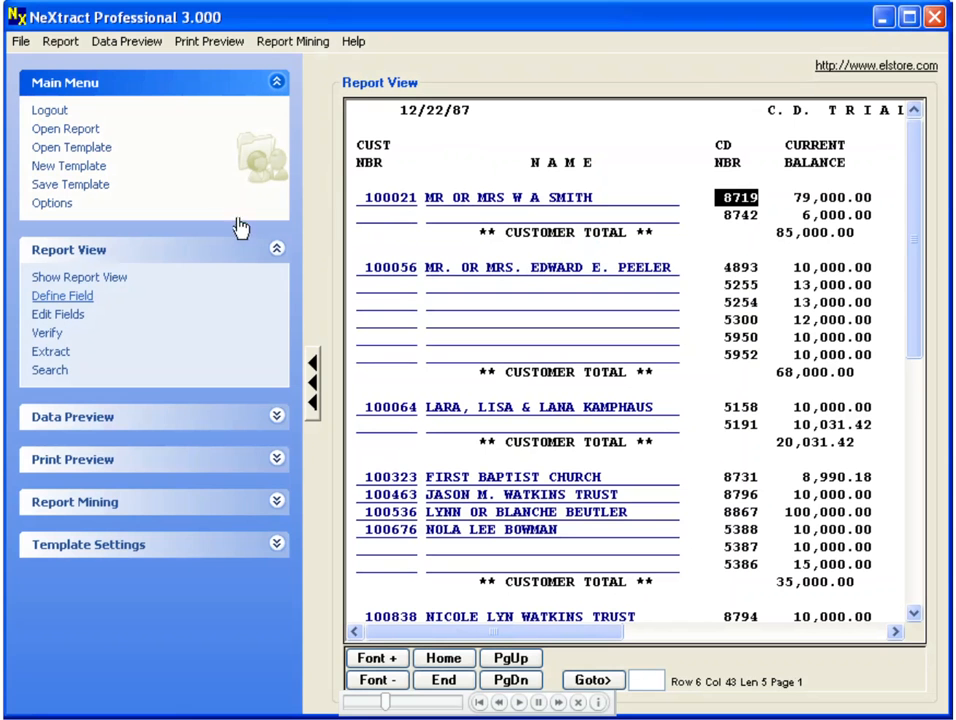
left_click(66, 297)
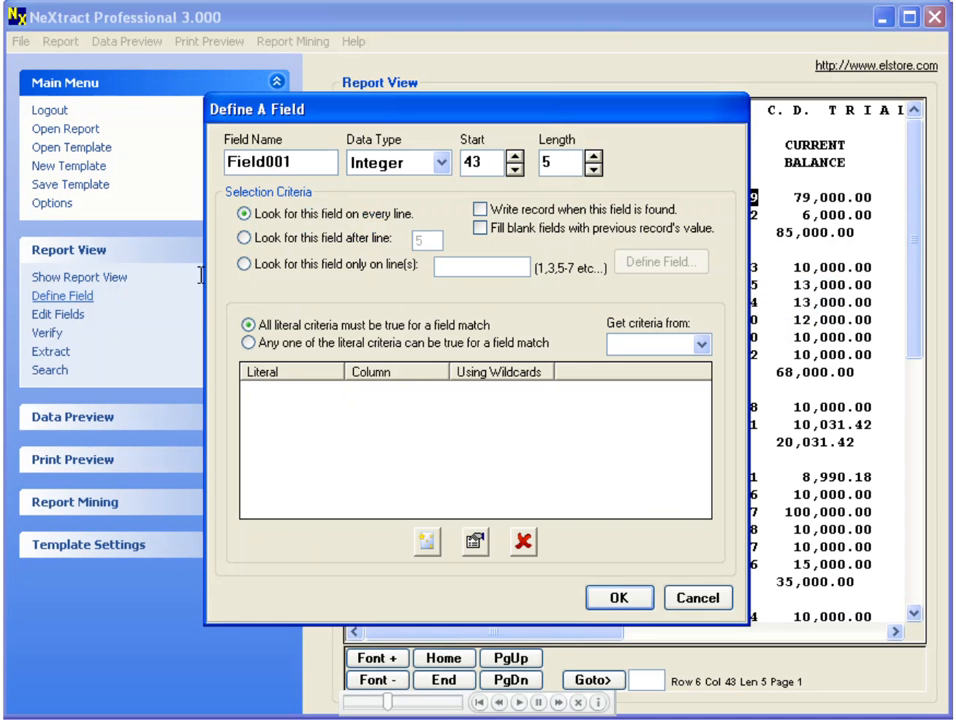
left_click_drag(295, 162, 218, 154)
type("CDNumber")
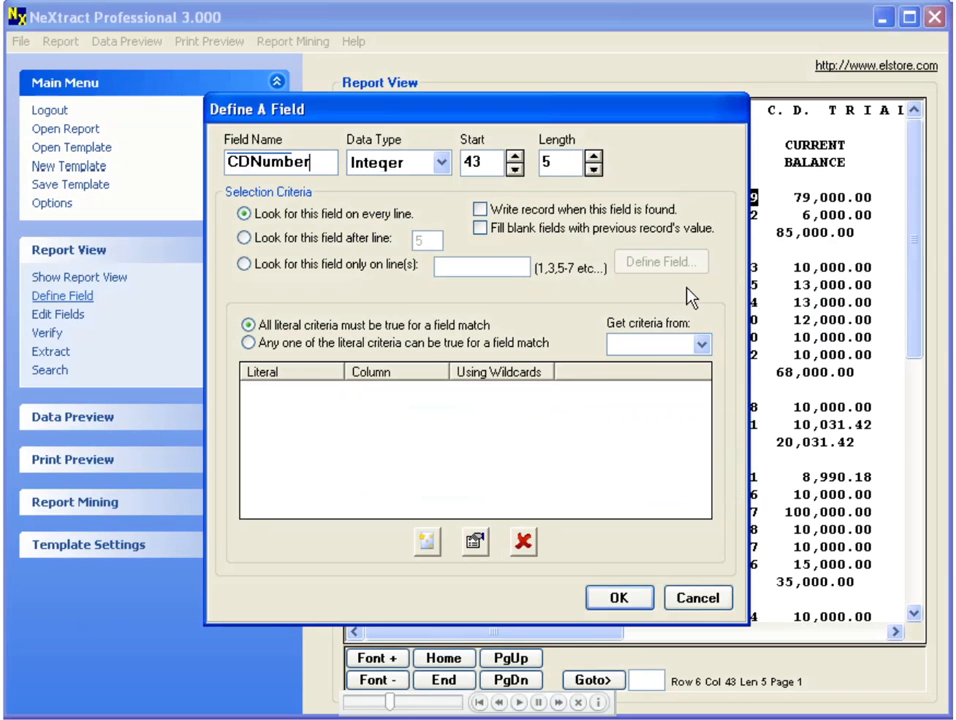
left_click(701, 346)
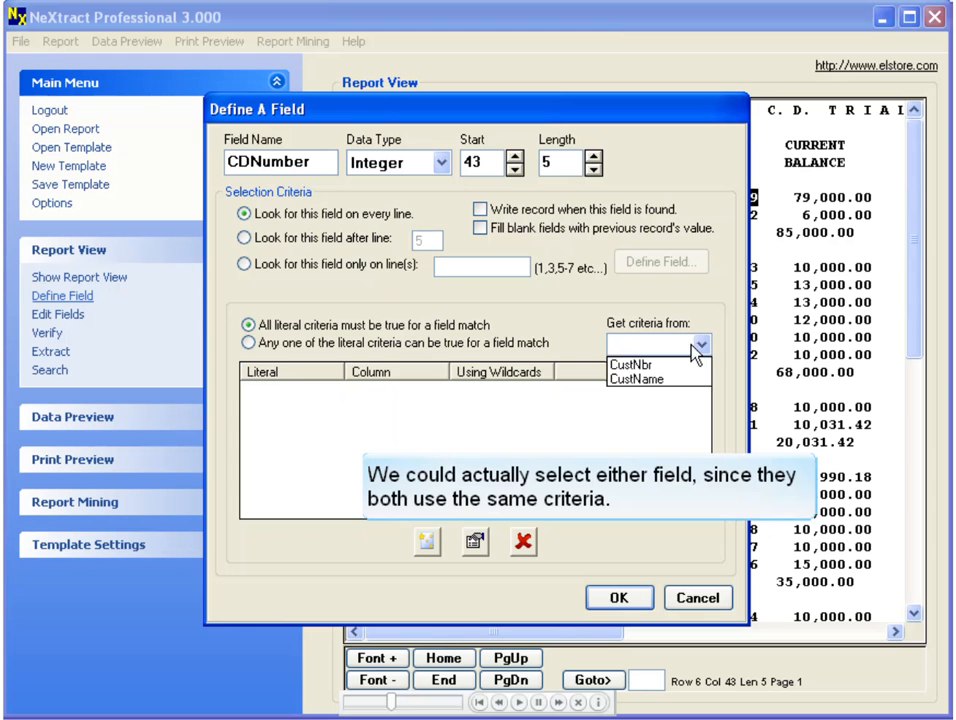
left_click(694, 365)
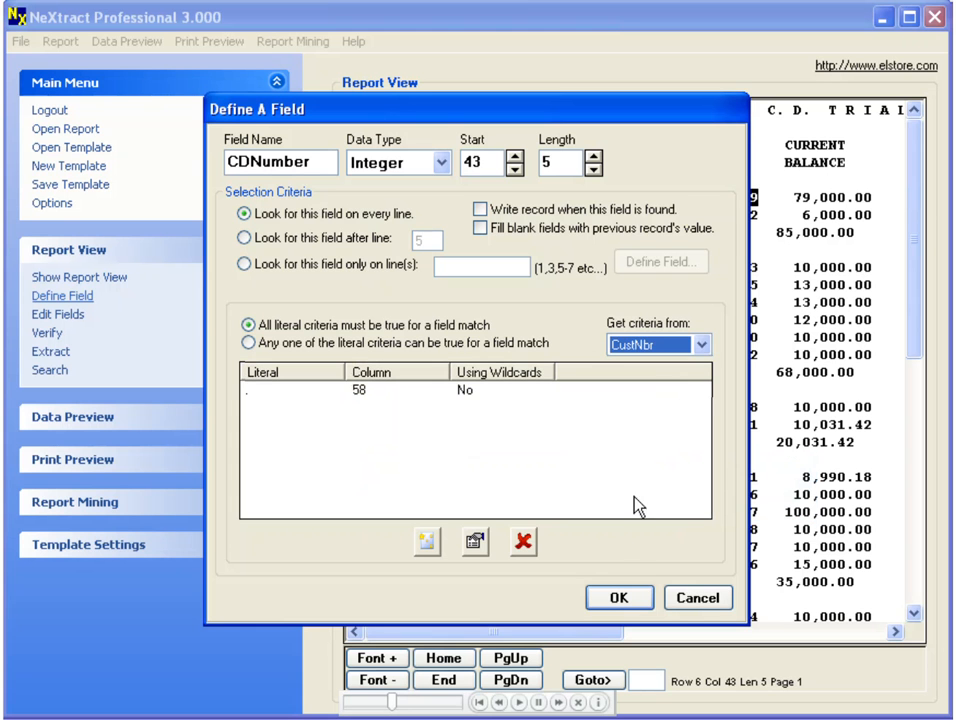
left_click(634, 597)
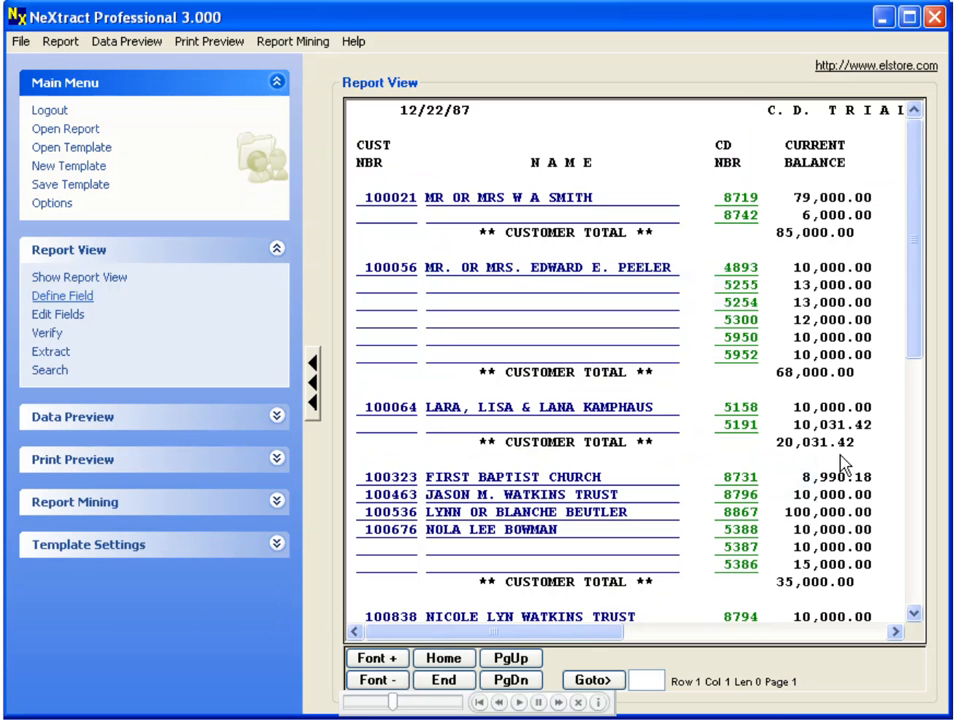
Step: Define the current balance column, start 49 and length 13, as a Currency field named Balance using the criteria from CustNbr
left_click_drag(882, 200, 771, 205)
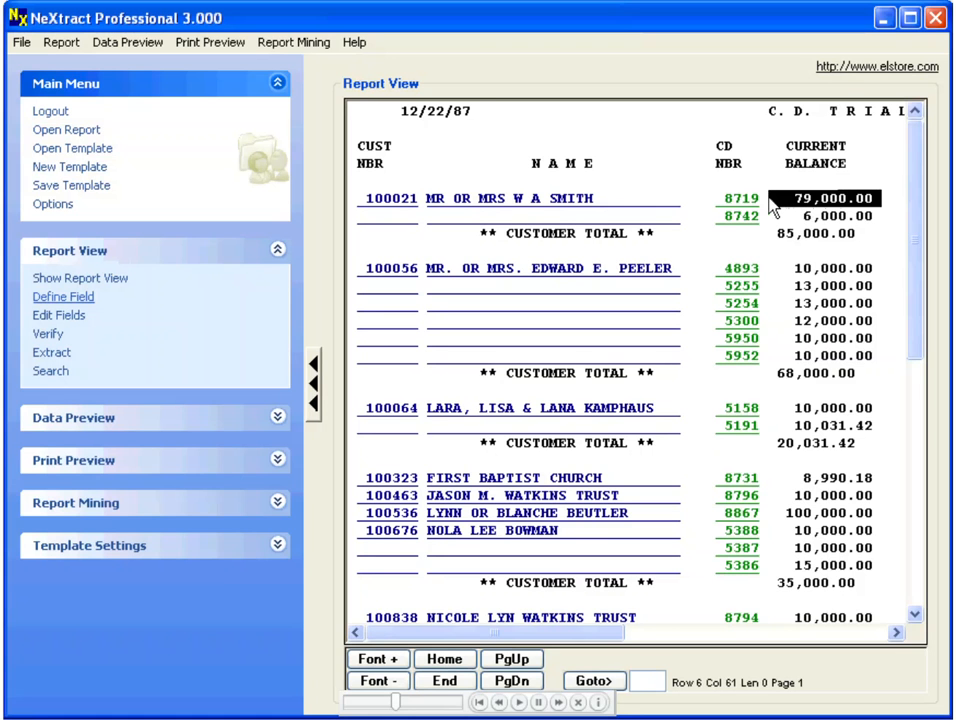
left_click_drag(770, 198, 770, 198)
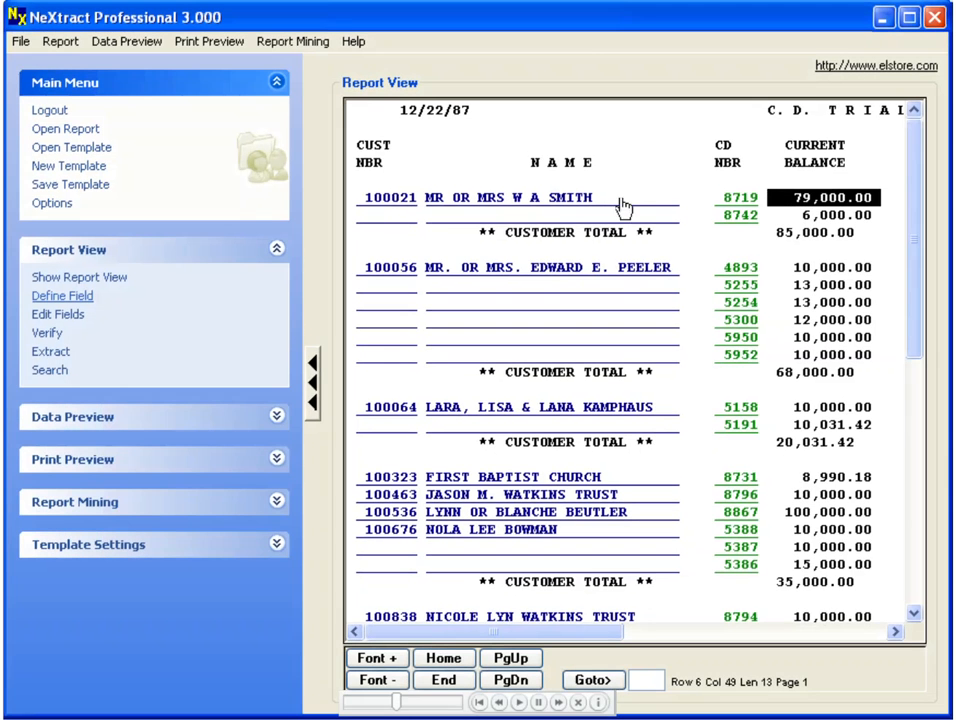
left_click(60, 297)
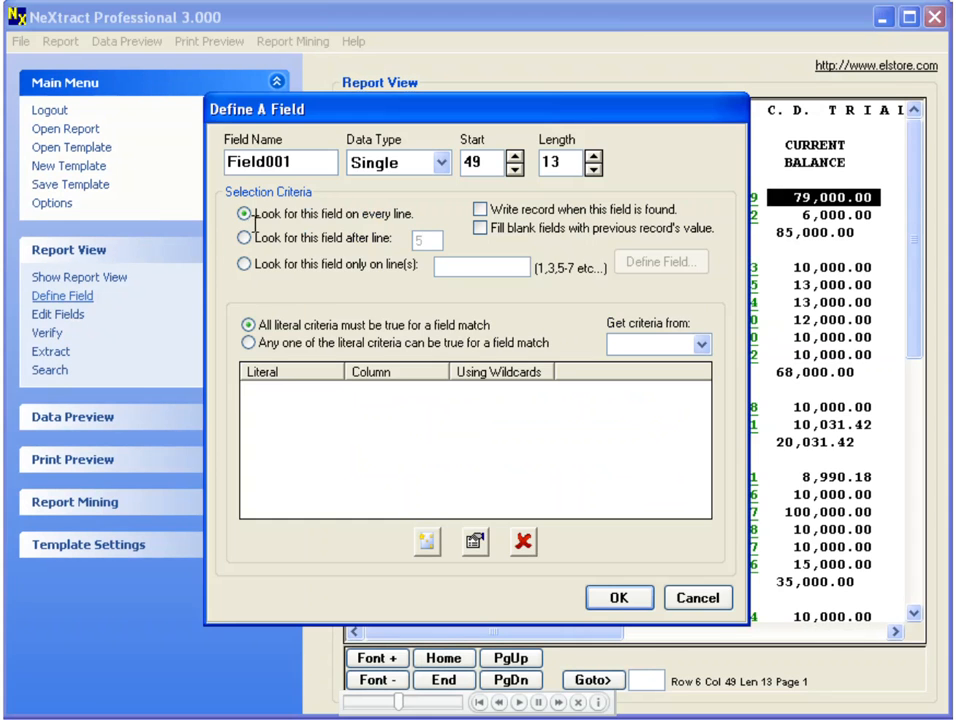
double_click(270, 162)
type("B")
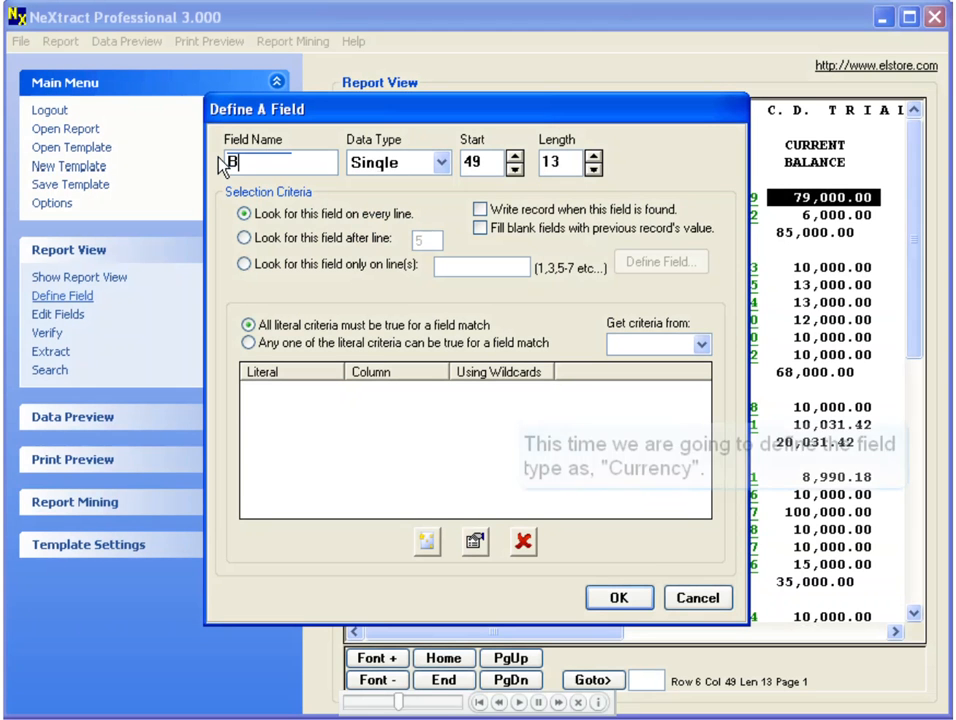
type("alance")
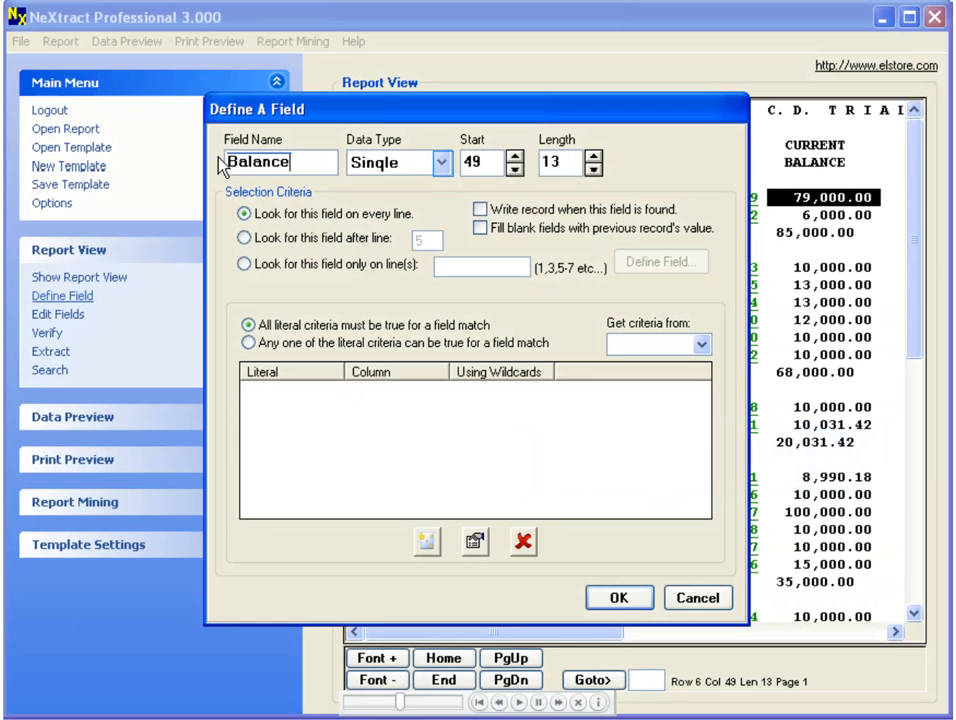
left_click(440, 164)
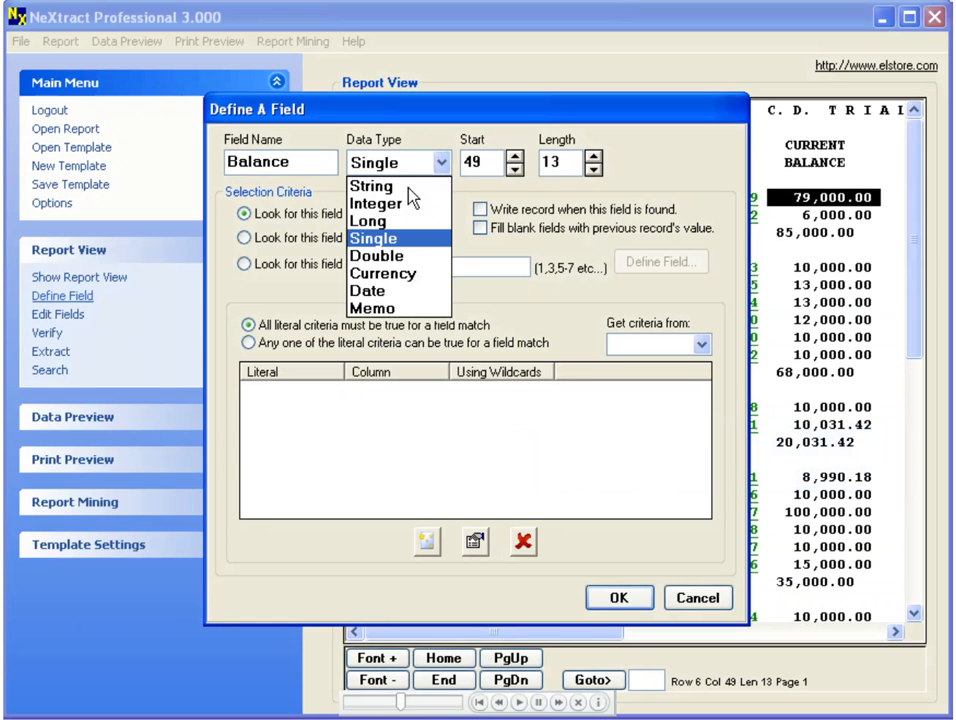
left_click(398, 270)
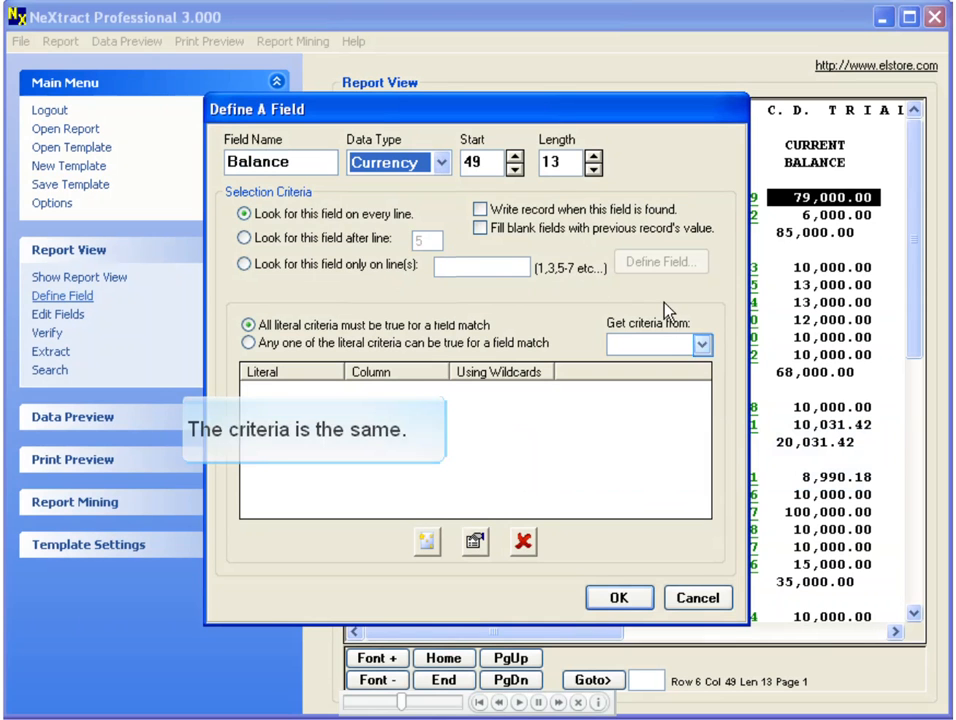
left_click(700, 345)
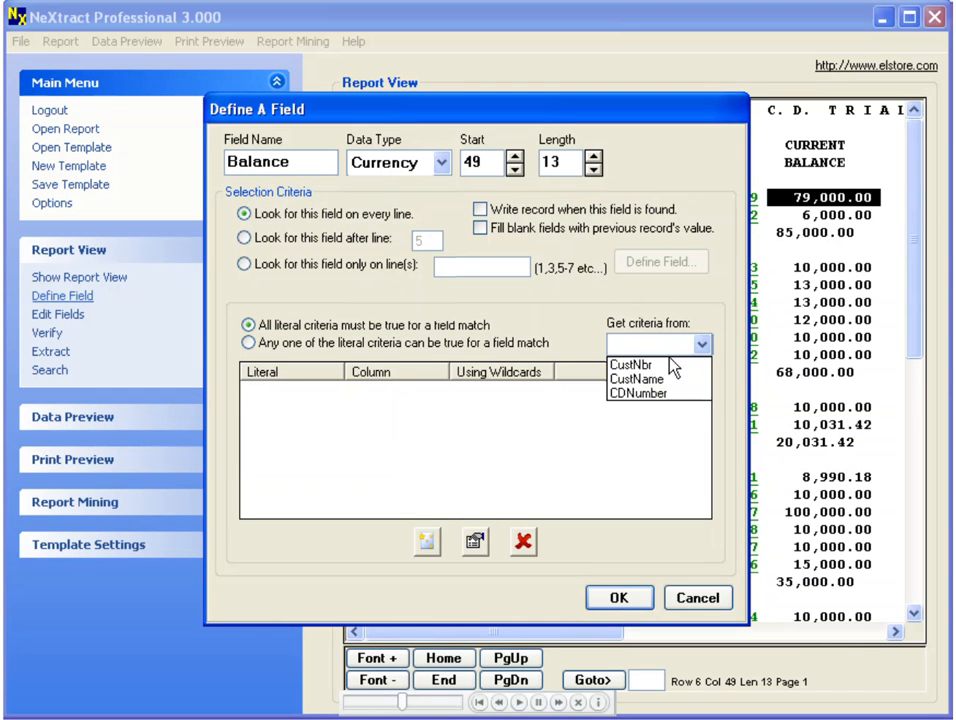
left_click(670, 365)
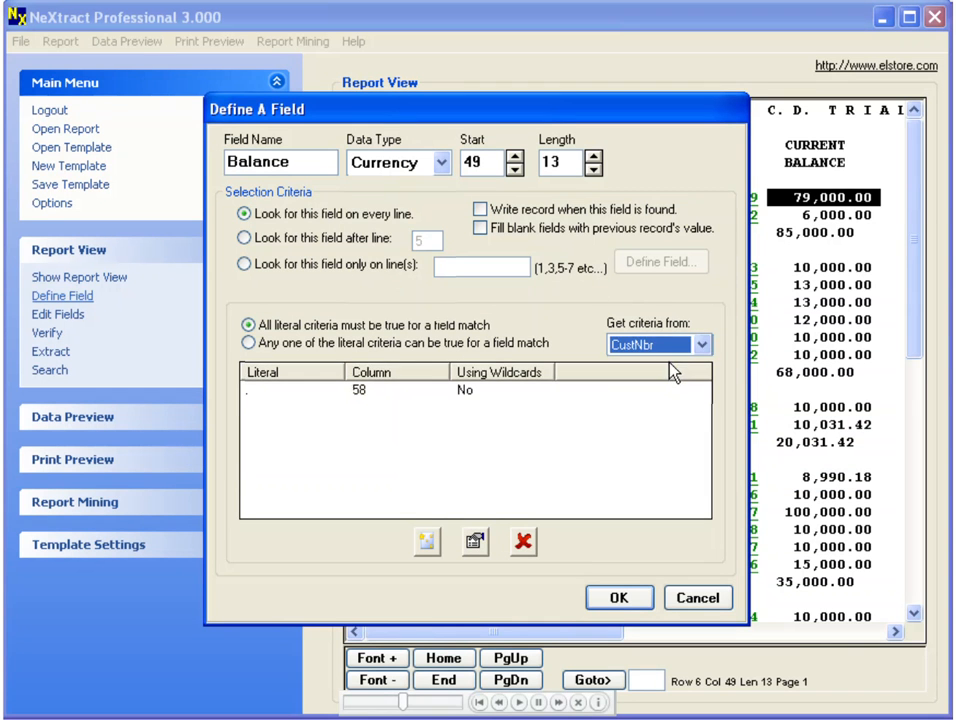
left_click(629, 602)
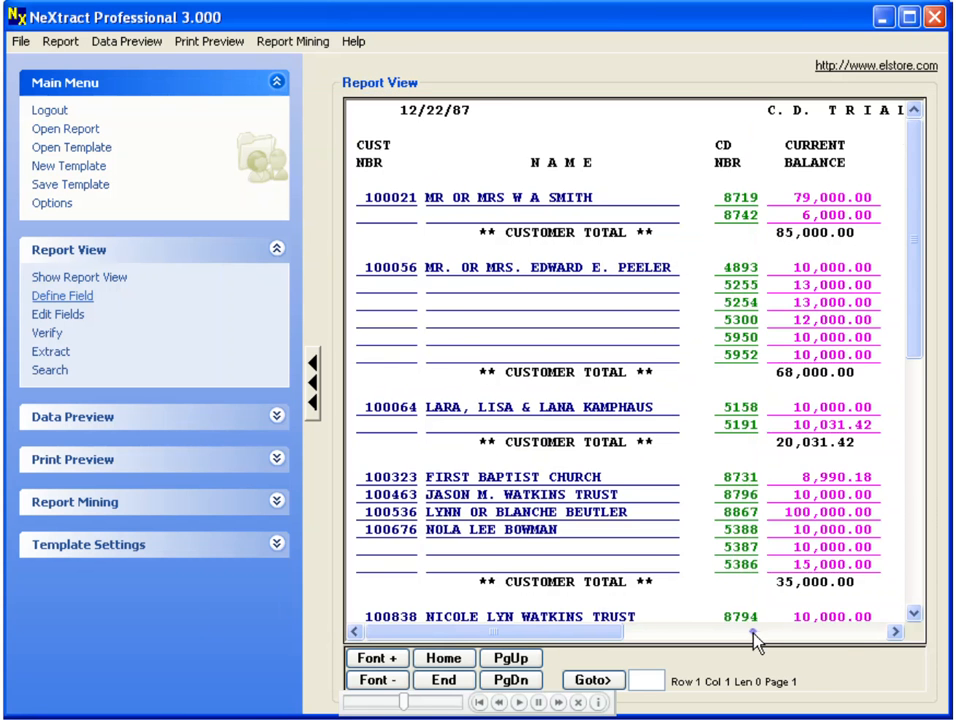
Step: Define the rate column, start 86 and length 6, as a Single field named Rate using the criteria from CustNbr
left_click(753, 634)
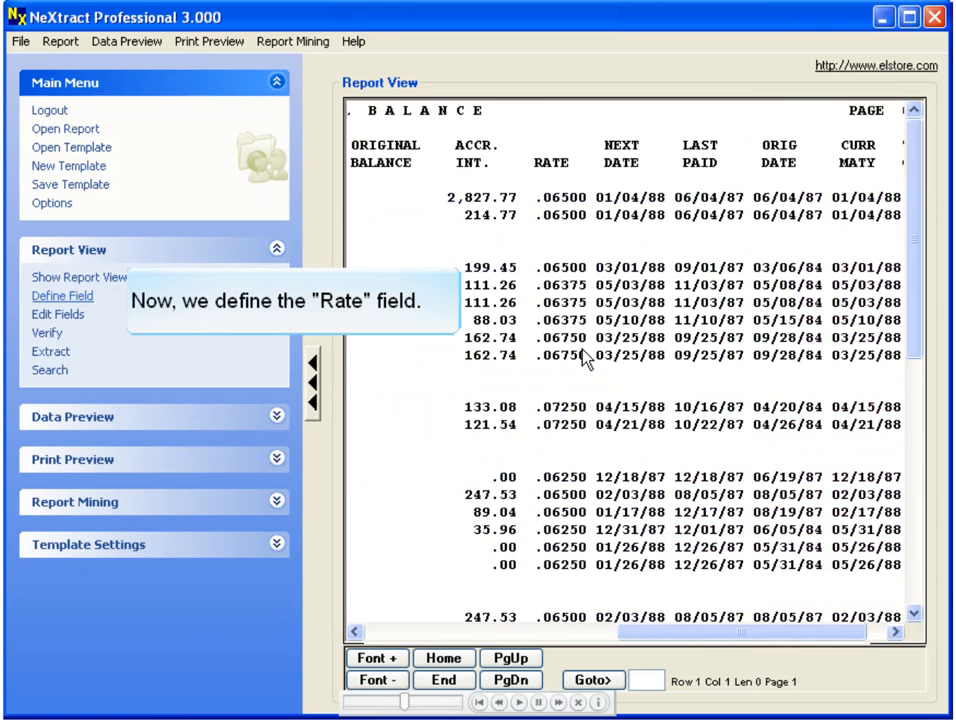
left_click_drag(588, 198, 540, 210)
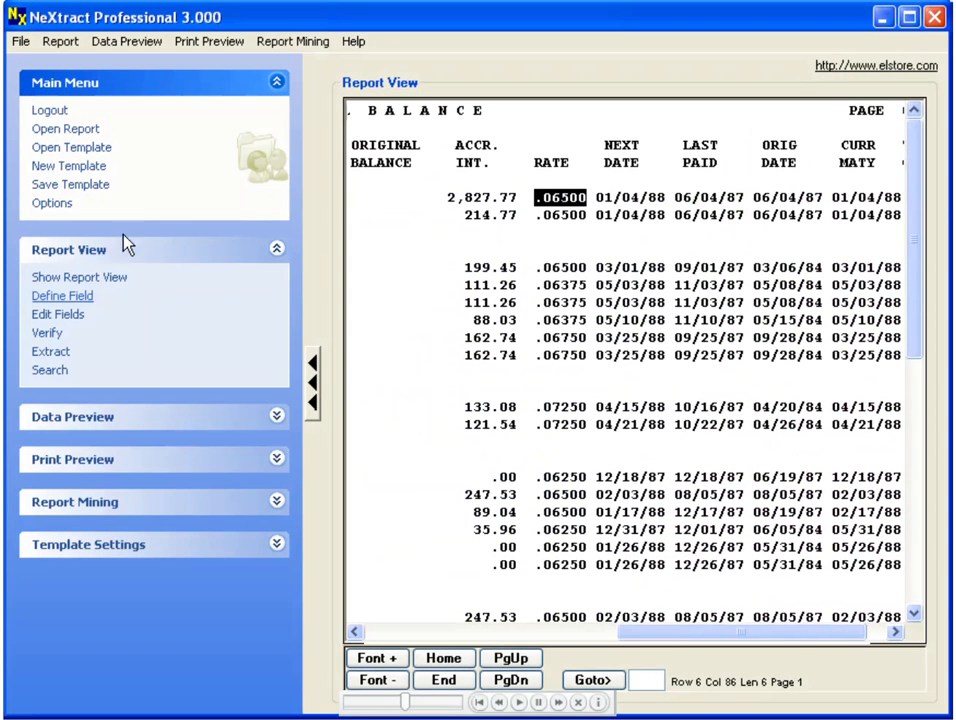
left_click(62, 296)
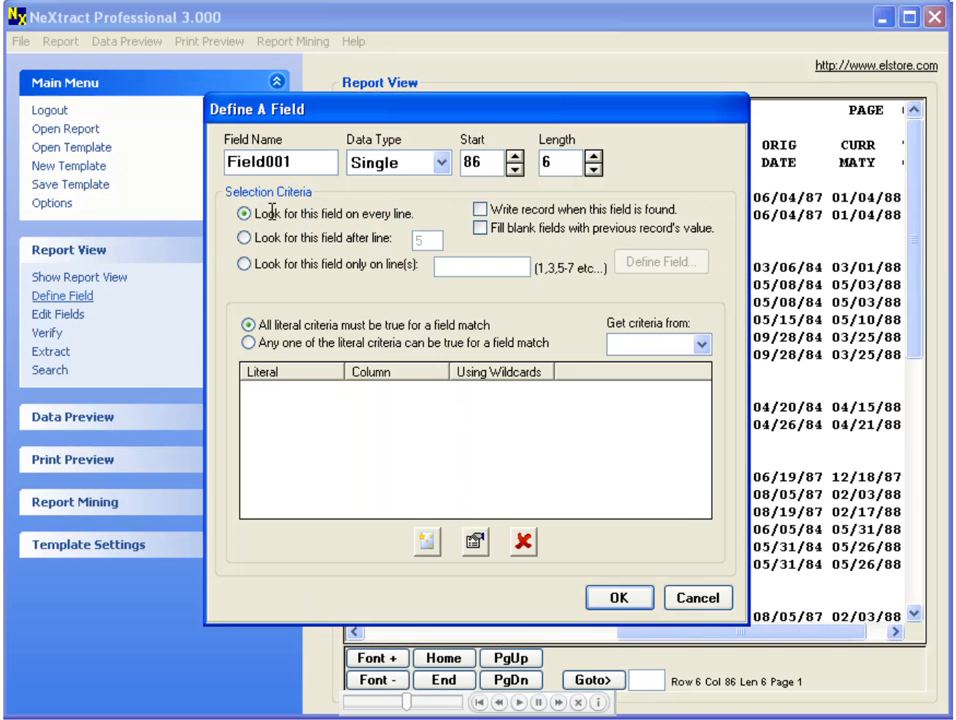
double_click(282, 163)
type("R")
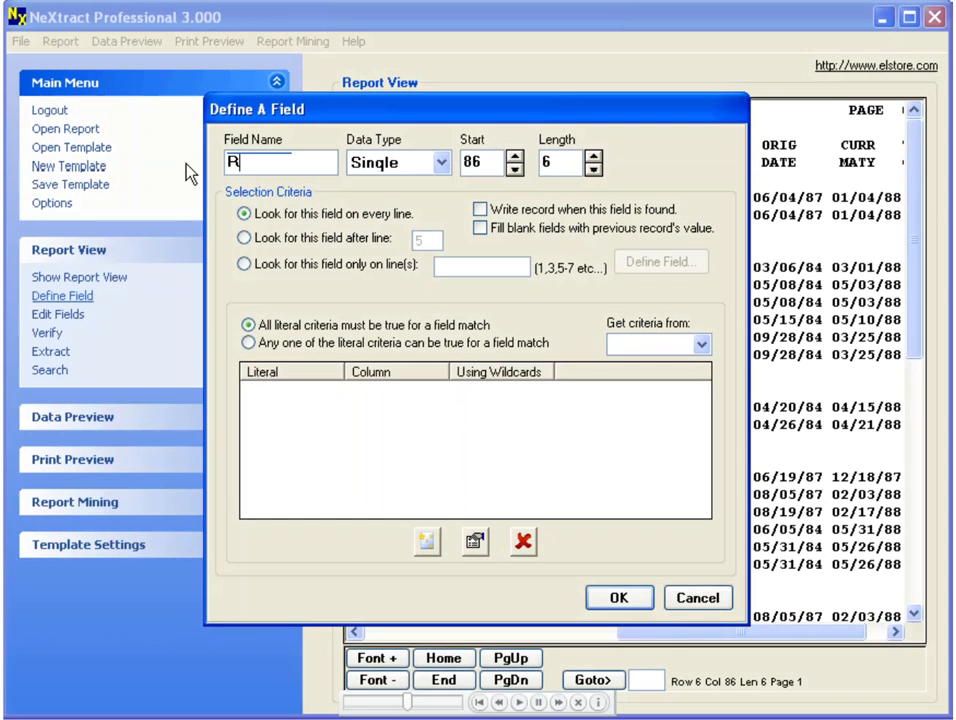
type("ate")
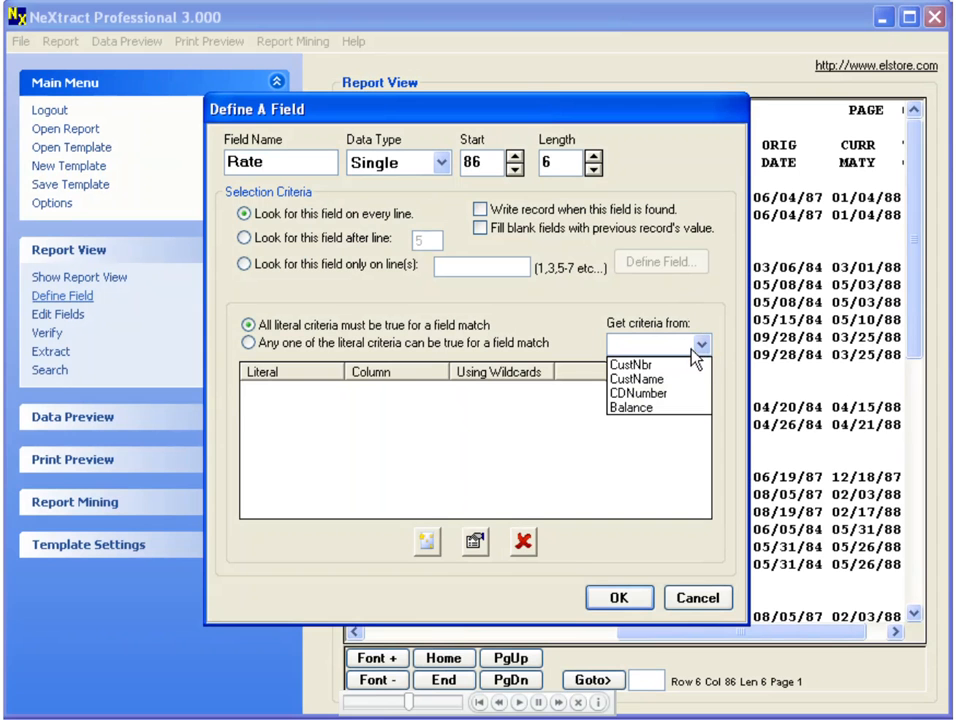
left_click(689, 363)
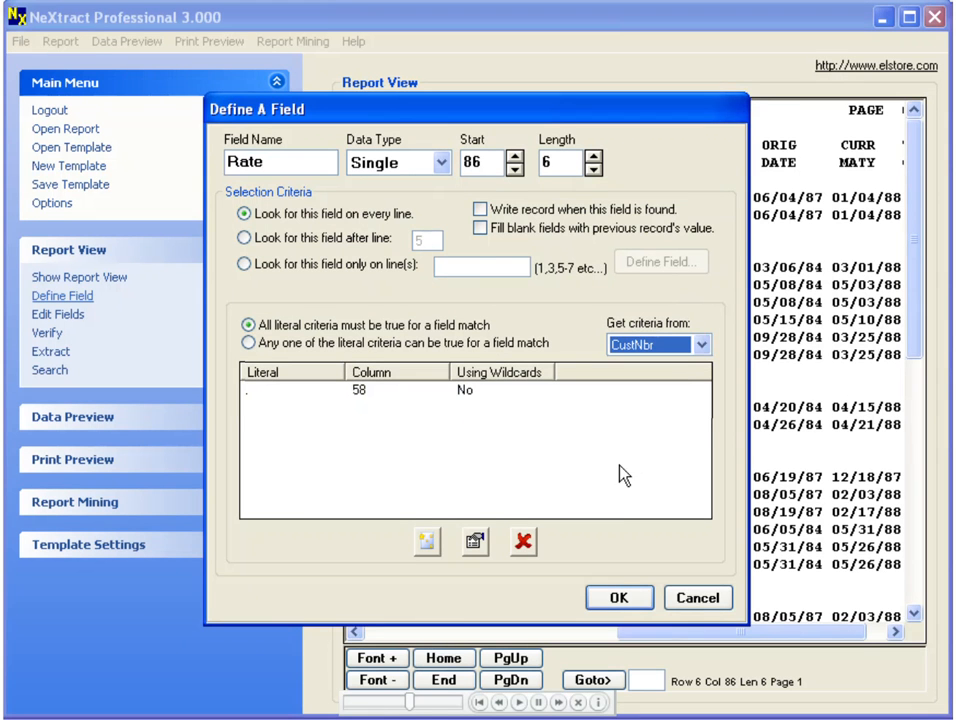
left_click(616, 597)
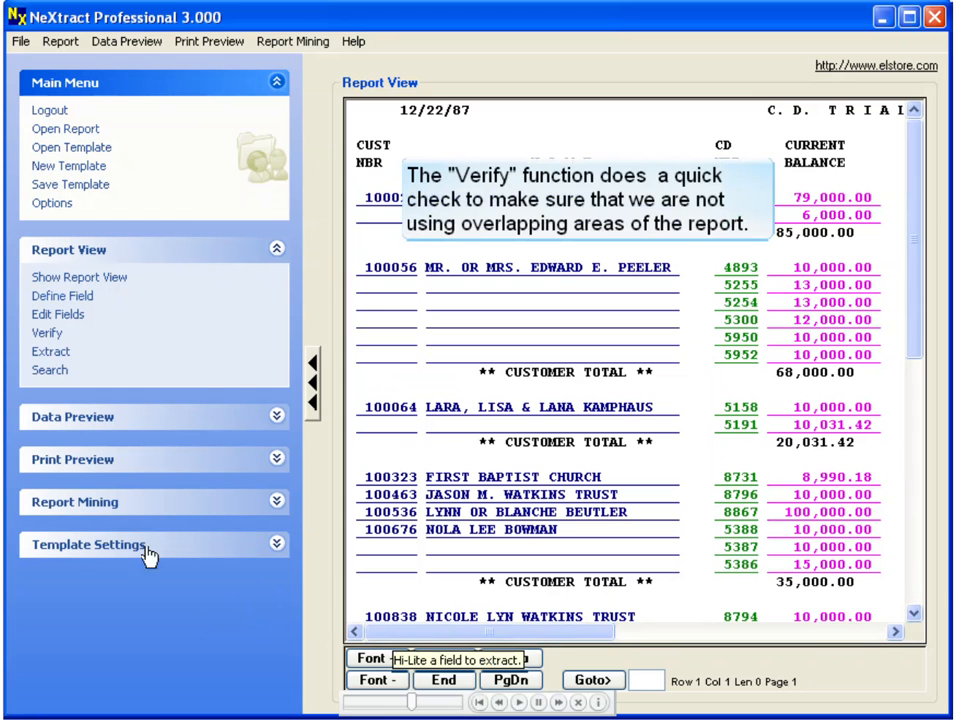
Step: Verify the field definitions and set the Rate field to write a record when this field is found
left_click(61, 335)
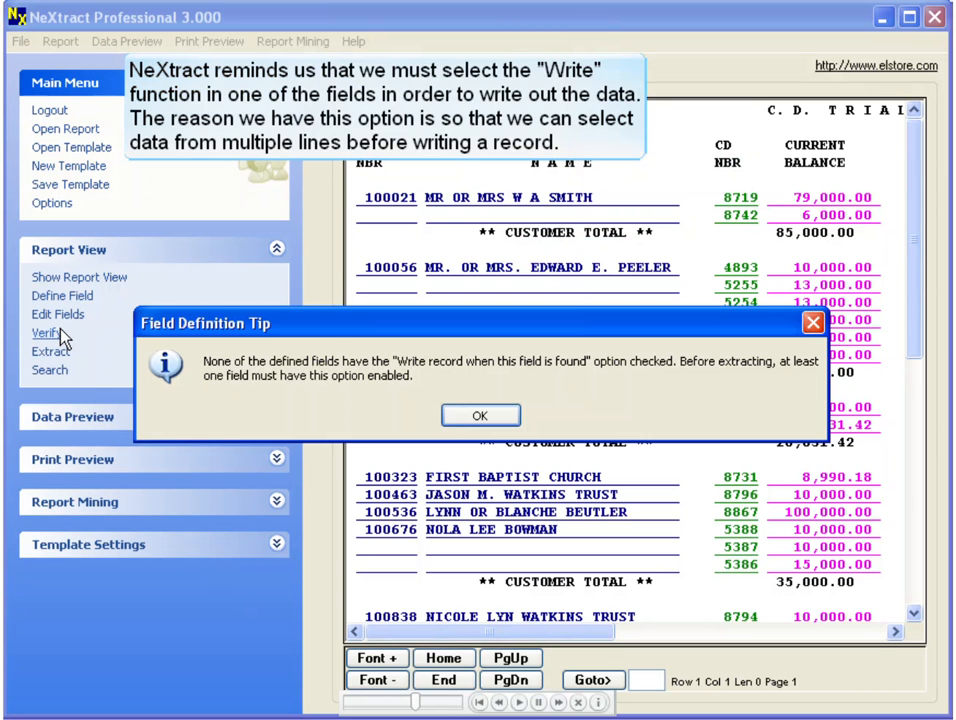
left_click(503, 422)
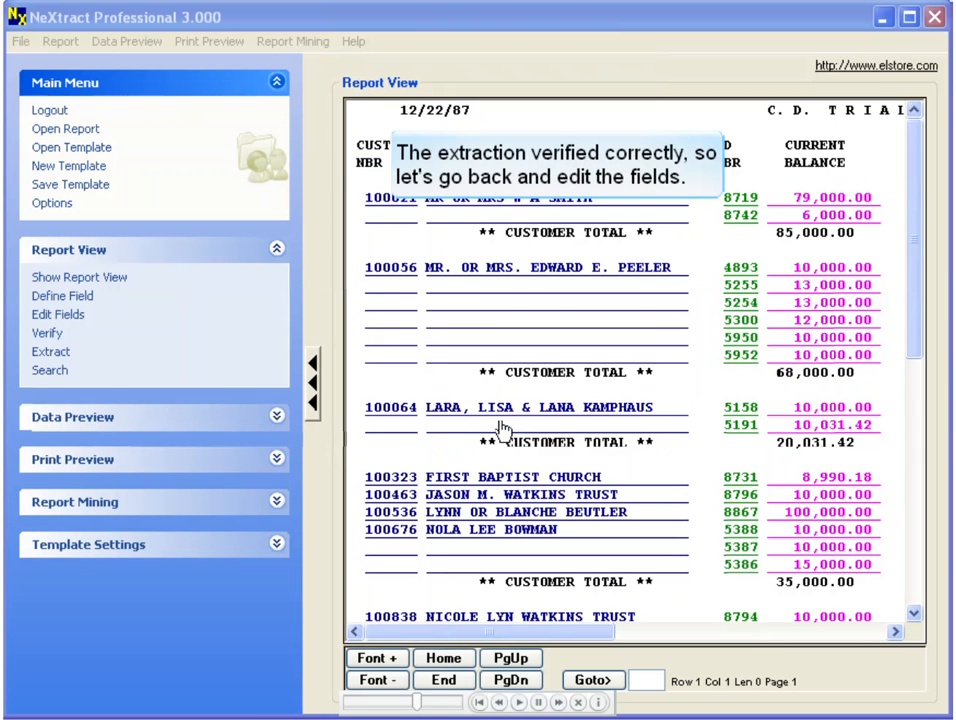
left_click(62, 316)
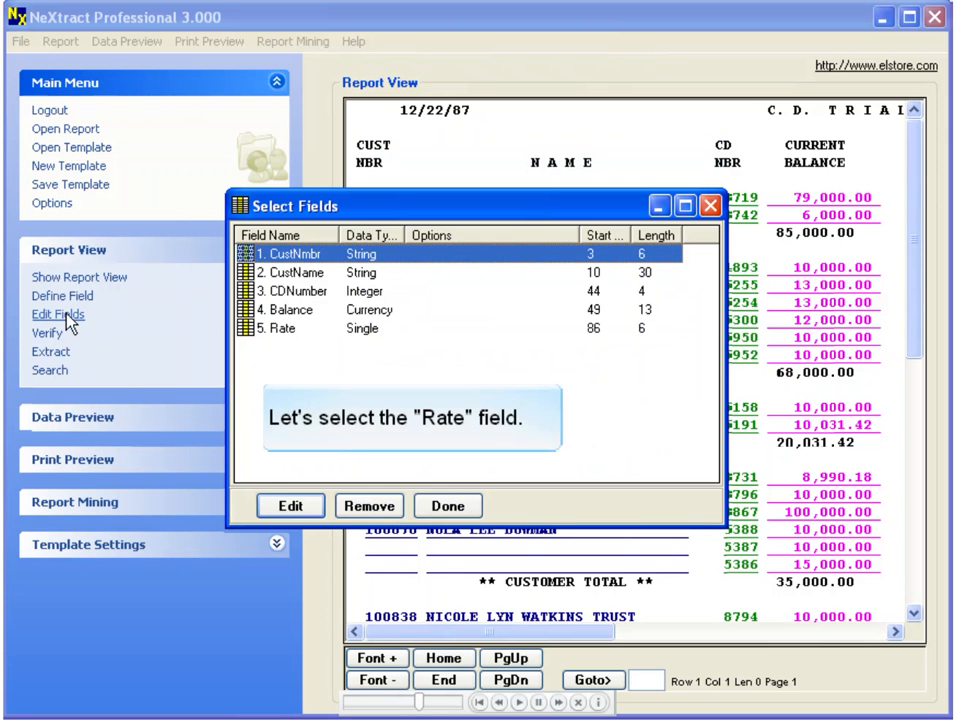
left_click(272, 336)
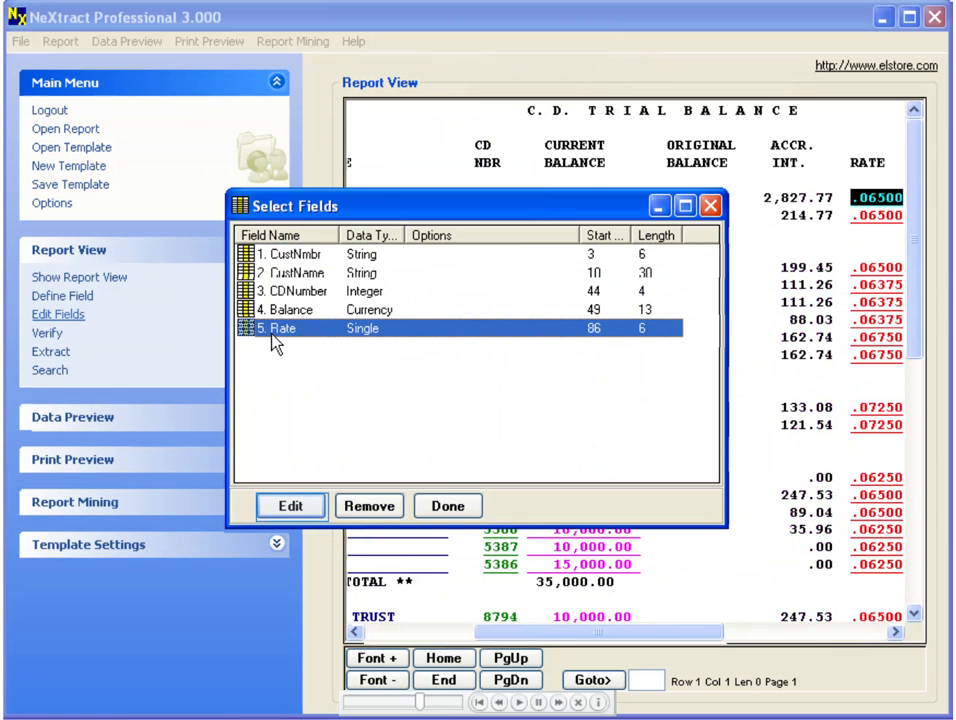
left_click(303, 507)
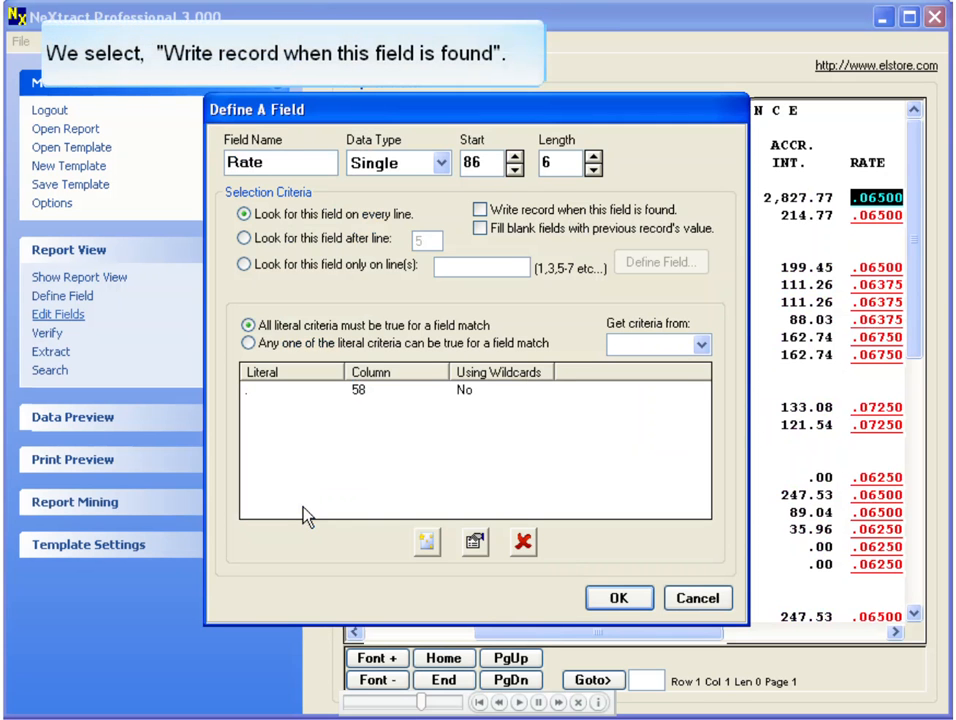
left_click(480, 210)
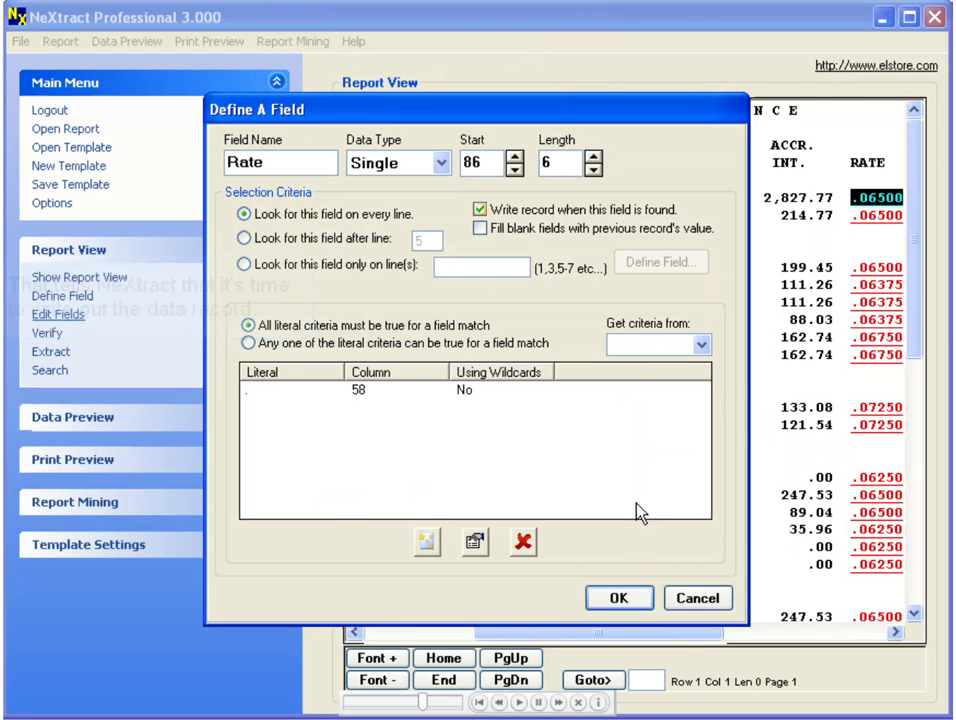
left_click(619, 598)
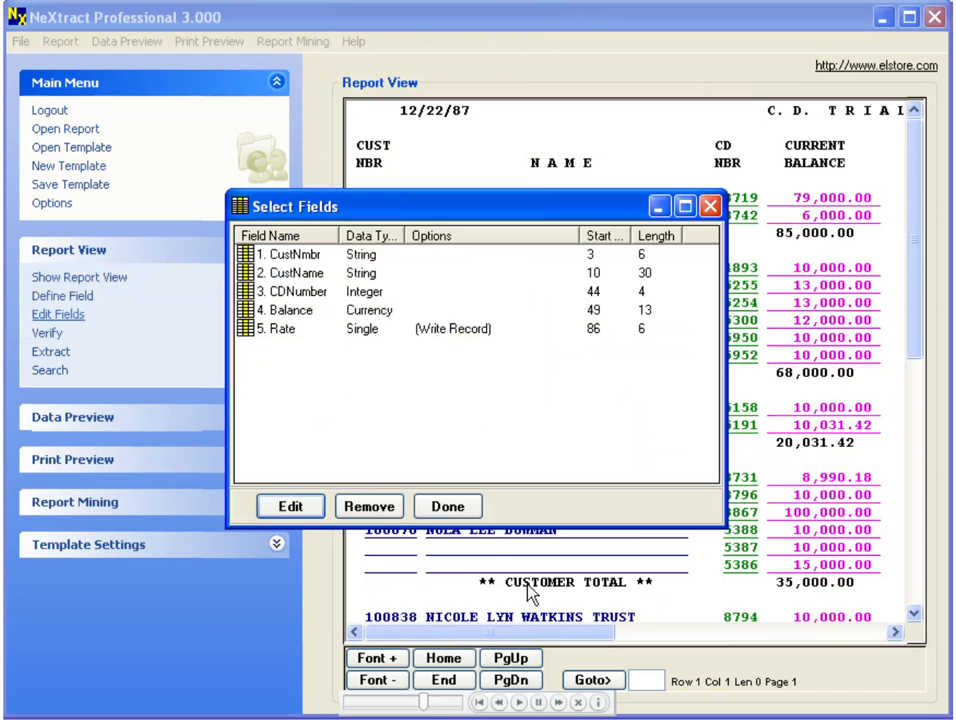
left_click(447, 506)
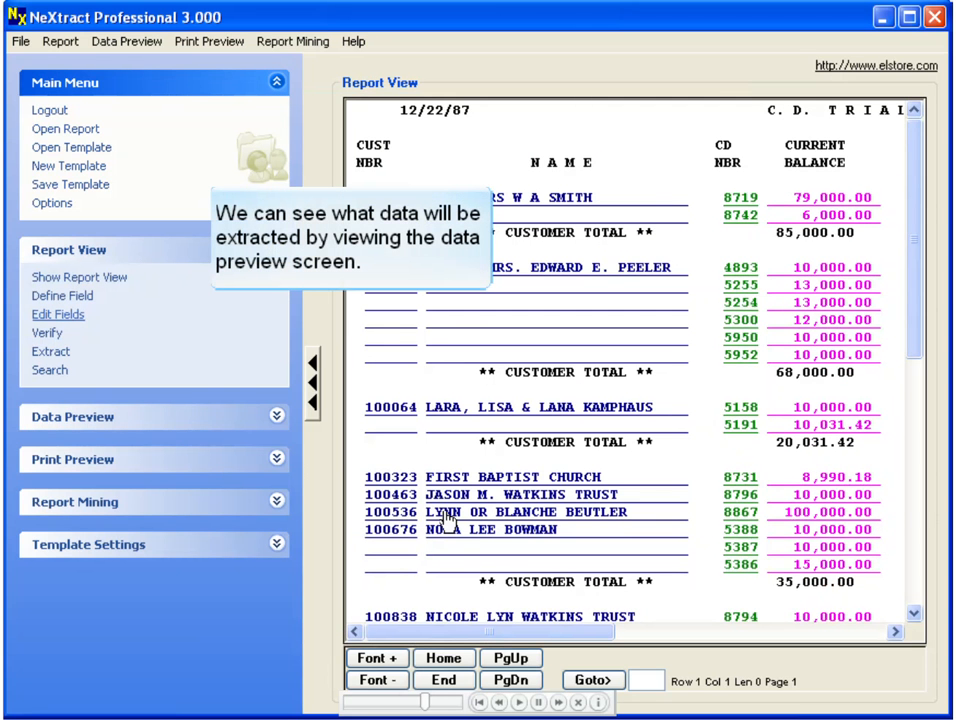
Step: Show the data preview and set the customer number field to fill blank fields with the previous record's value
left_click(78, 418)
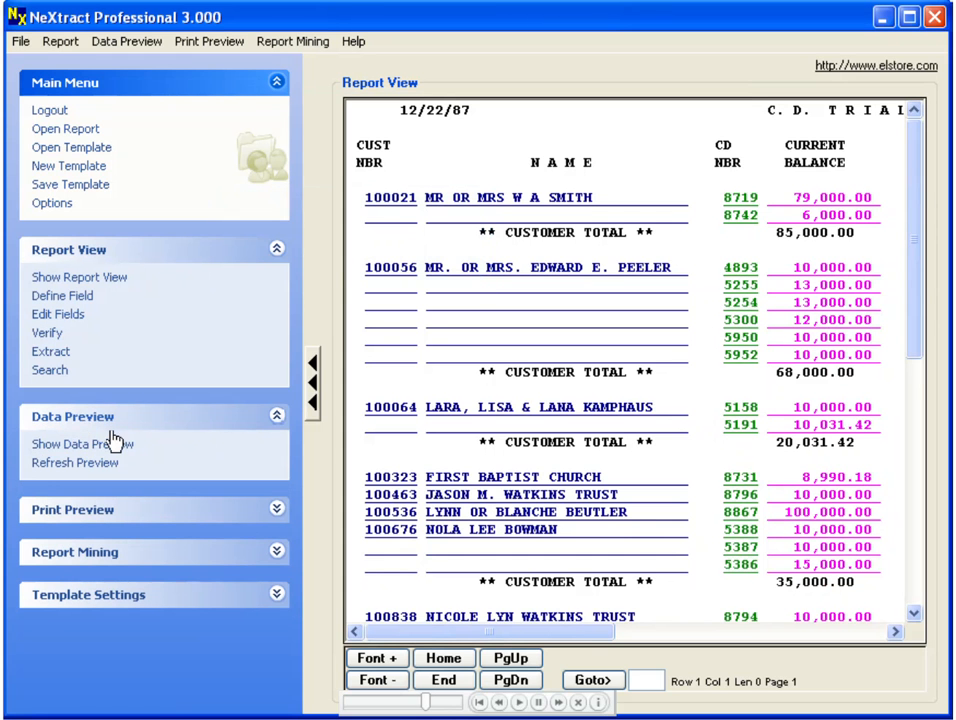
left_click(114, 446)
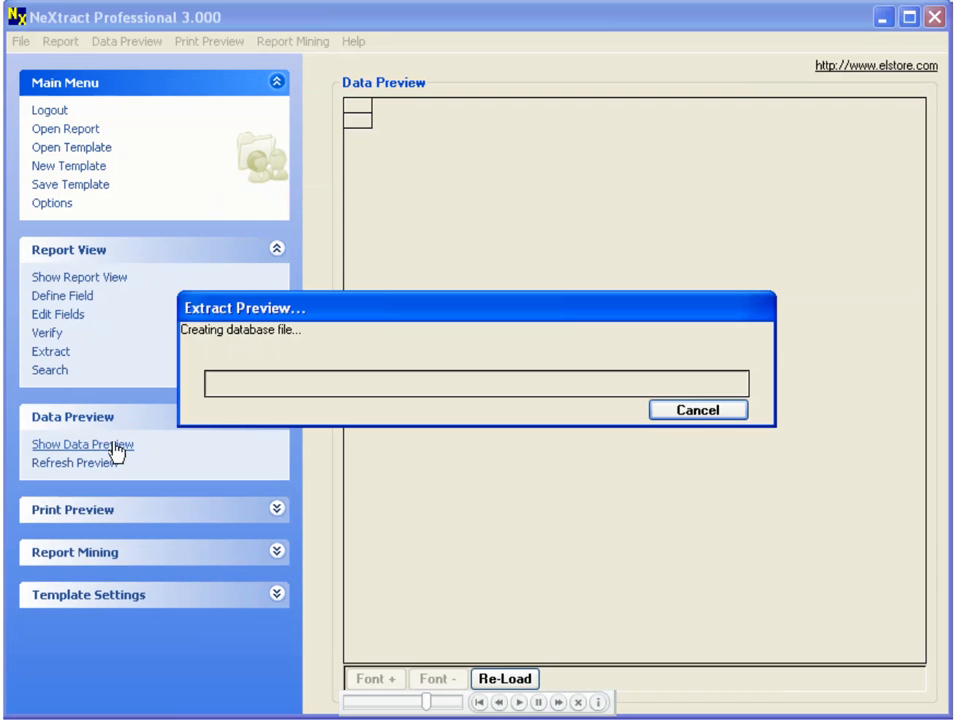
left_click(60, 314)
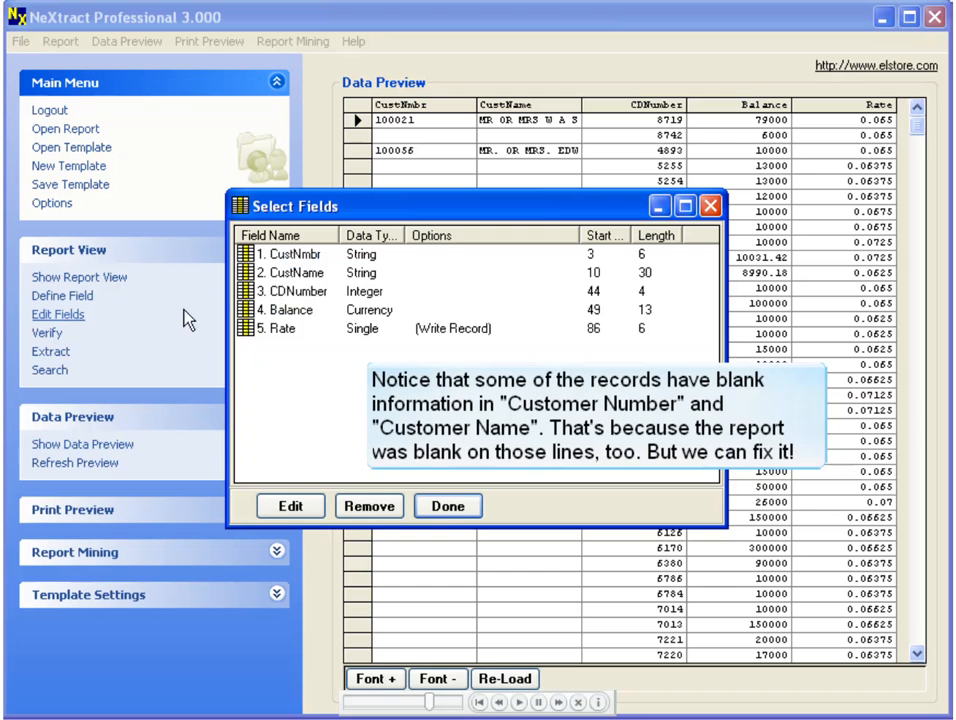
left_click(298, 256)
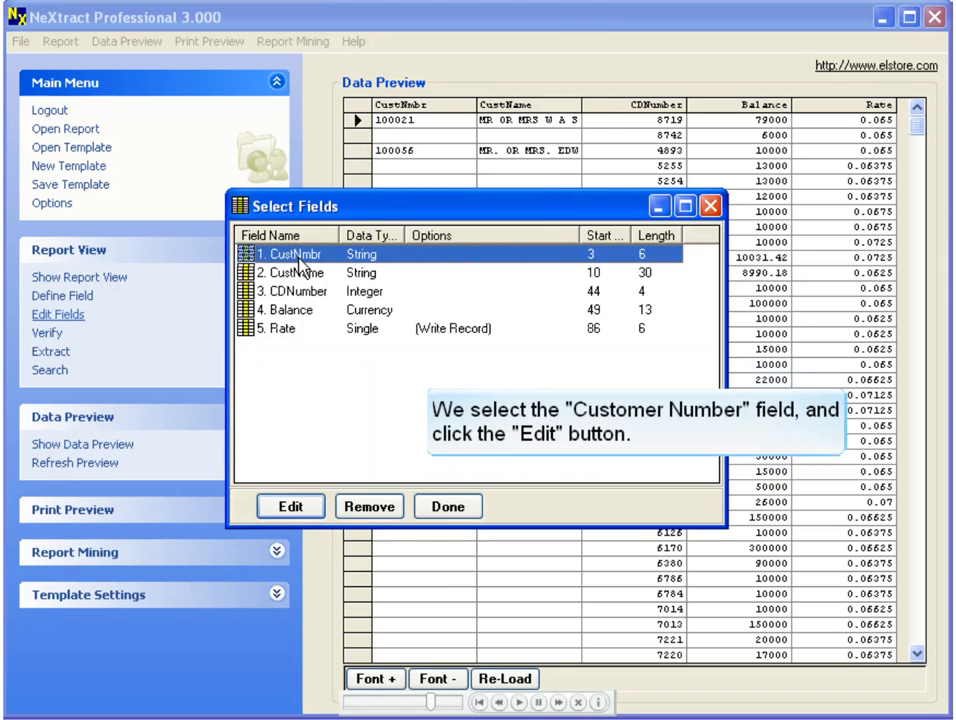
left_click(303, 506)
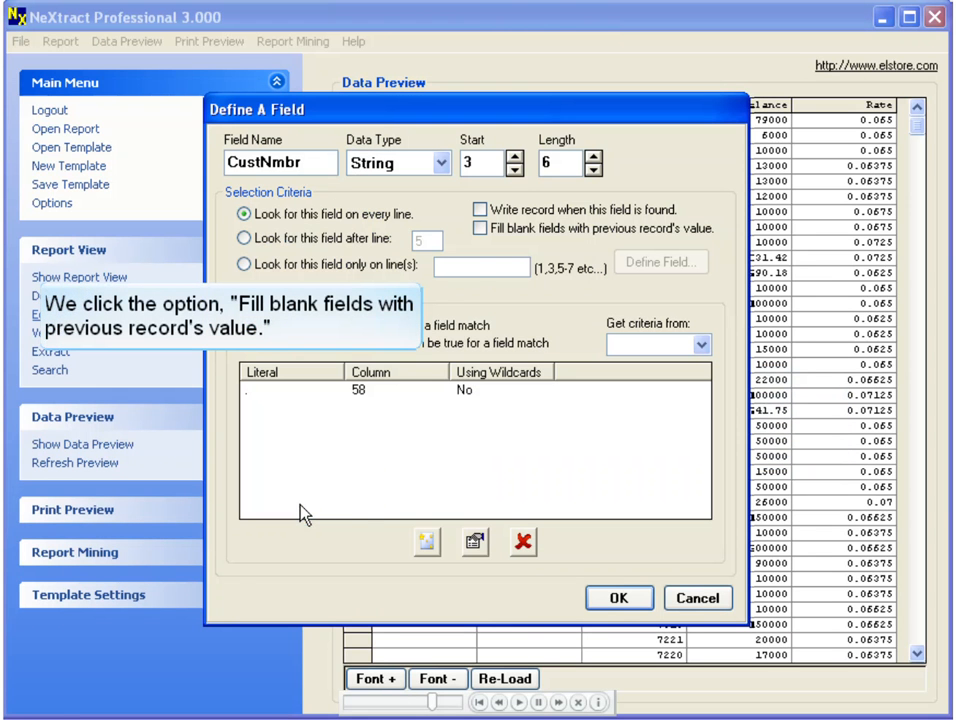
left_click(480, 229)
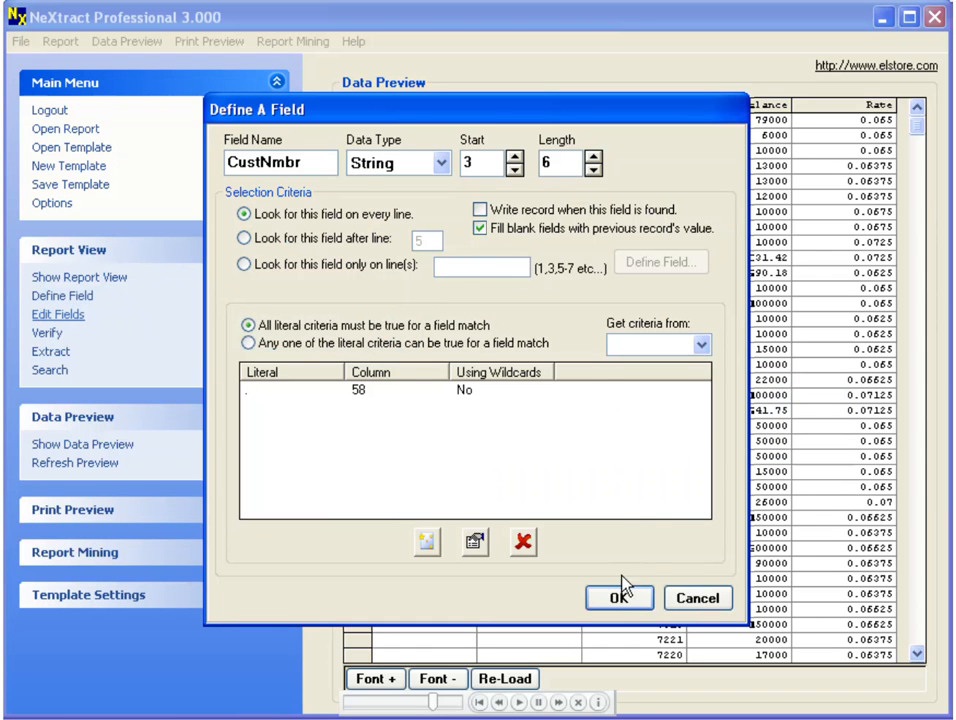
left_click(622, 603)
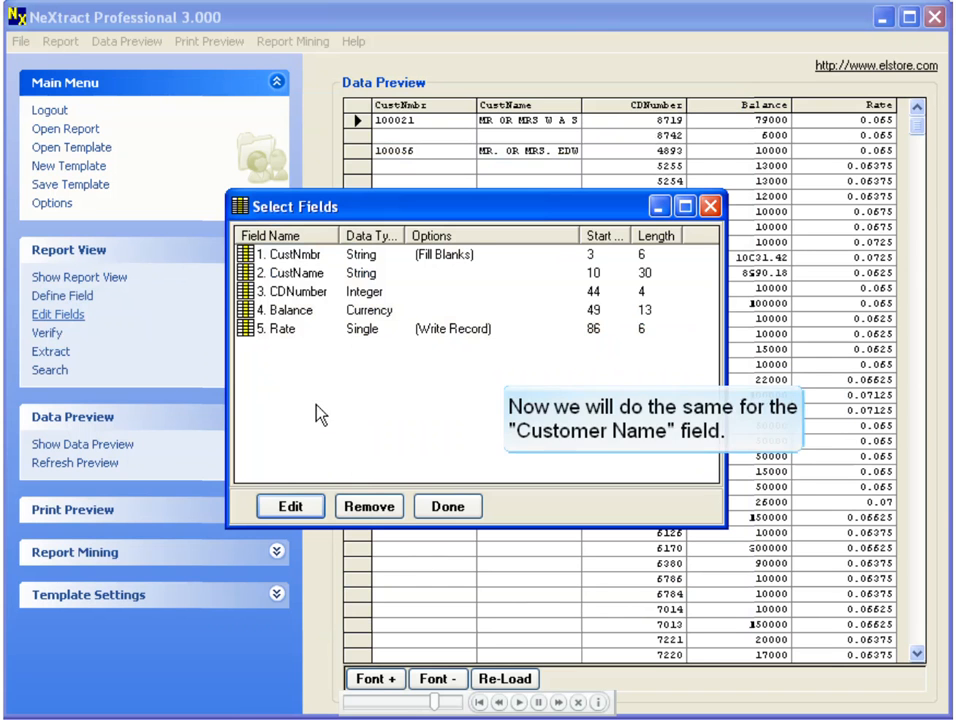
Step: Set the CustName field to fill blank fields with the previous record's value and refresh the data preview
left_click(301, 275)
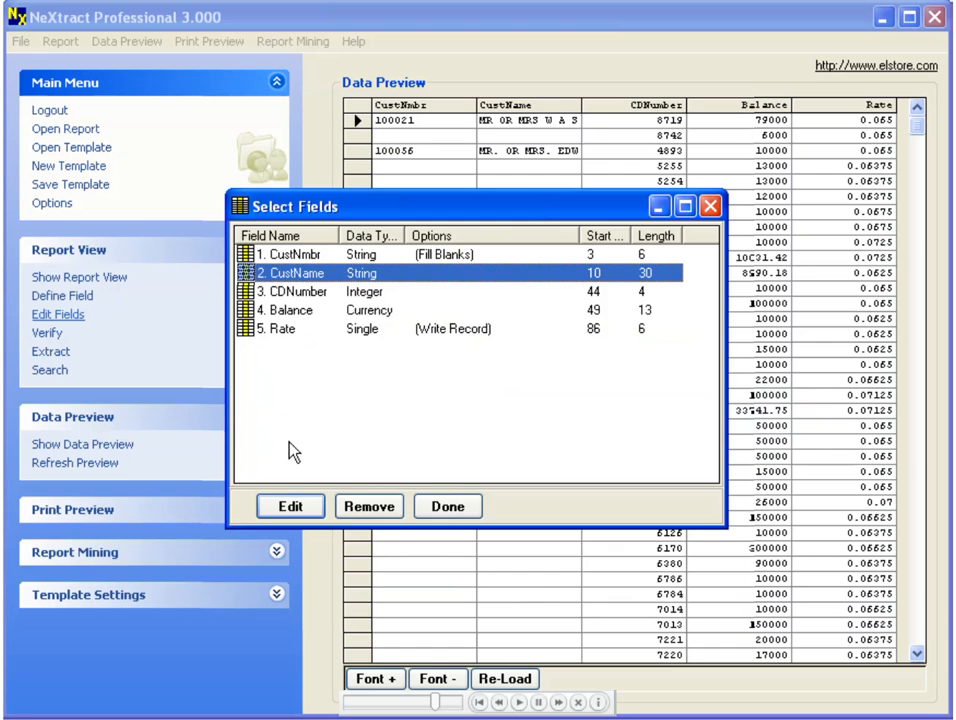
left_click(291, 506)
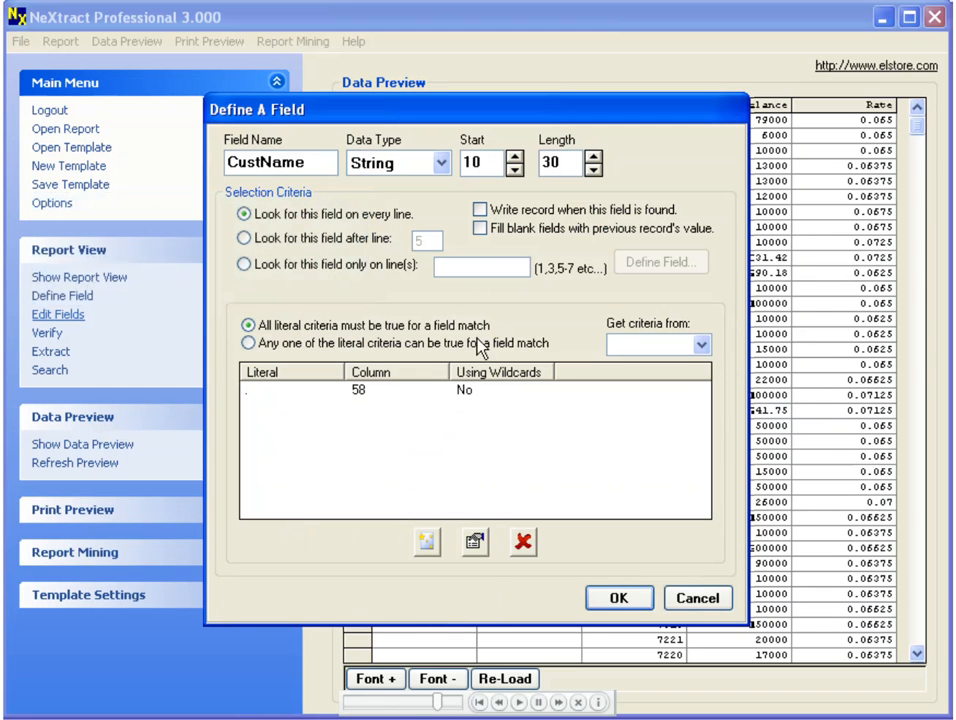
left_click(488, 232)
left_click(620, 601)
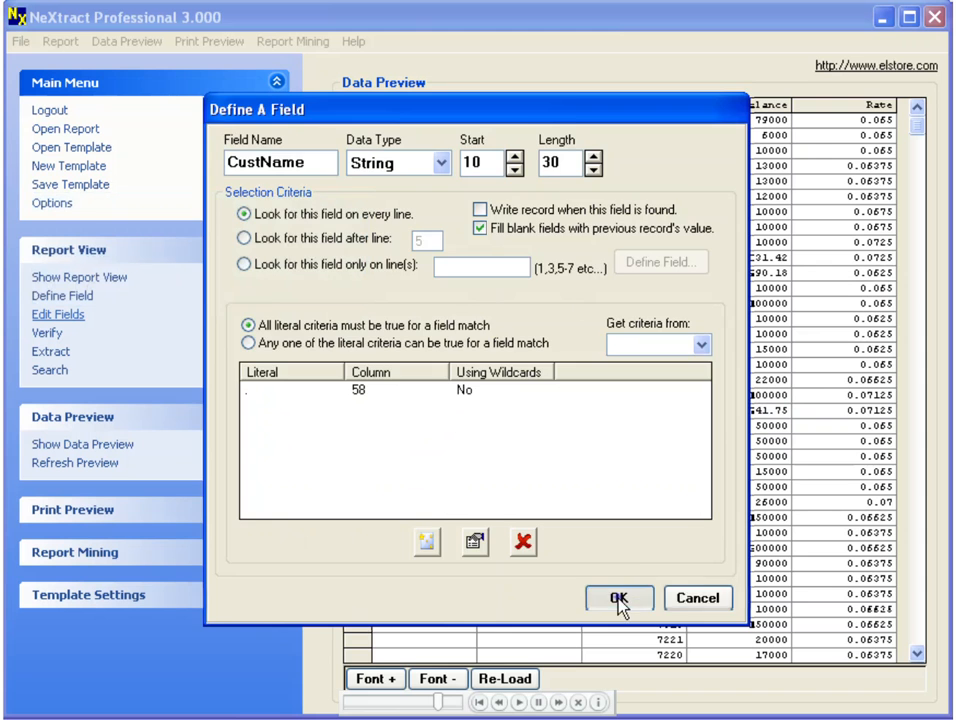
left_click(444, 512)
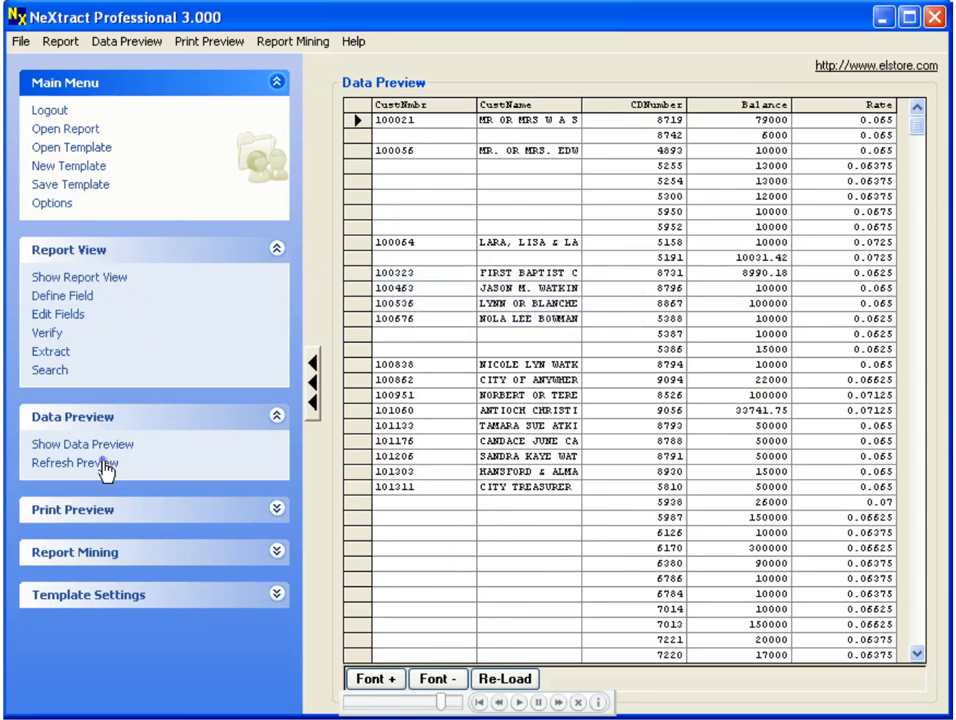
left_click(106, 466)
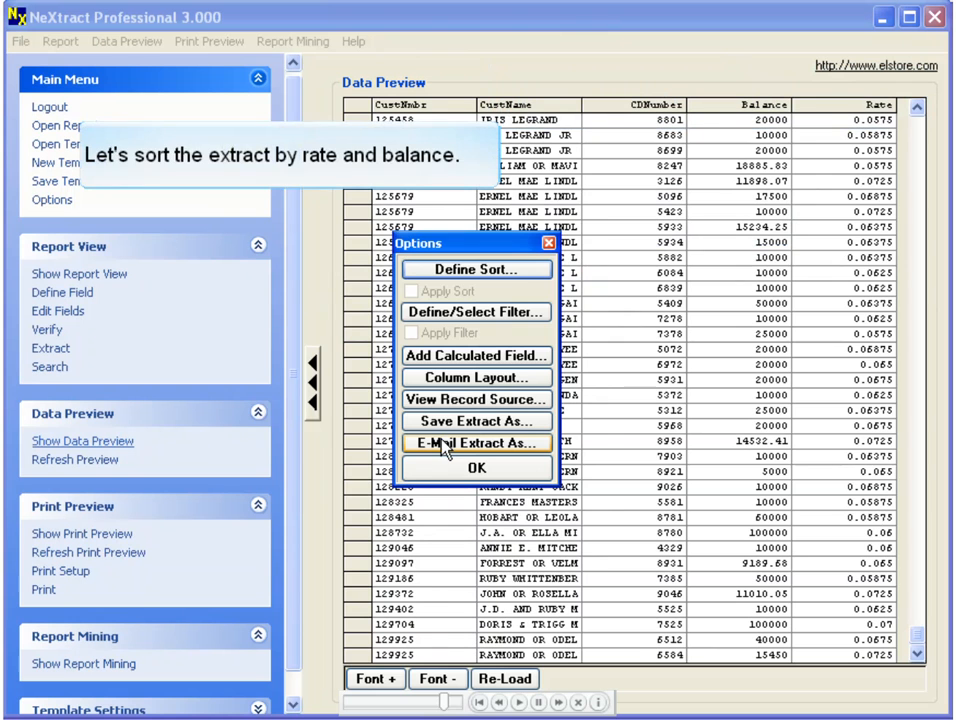
Step: Sort the previewed records by Rate ascending and by Balance ascending, and apply the sort
left_click(505, 272)
left_click(346, 334)
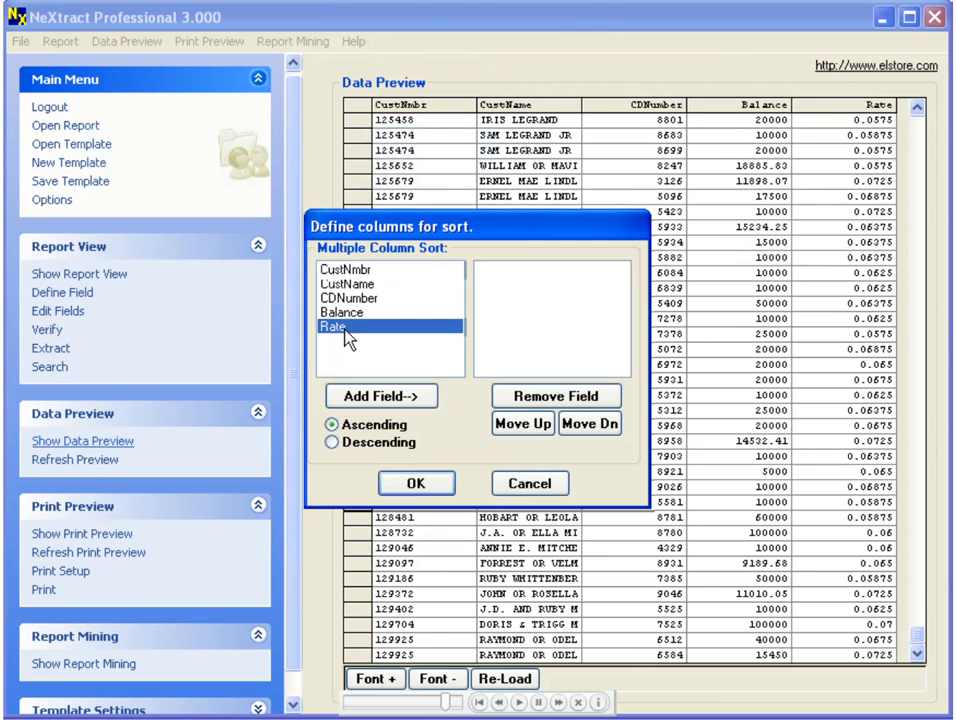
left_click(420, 400)
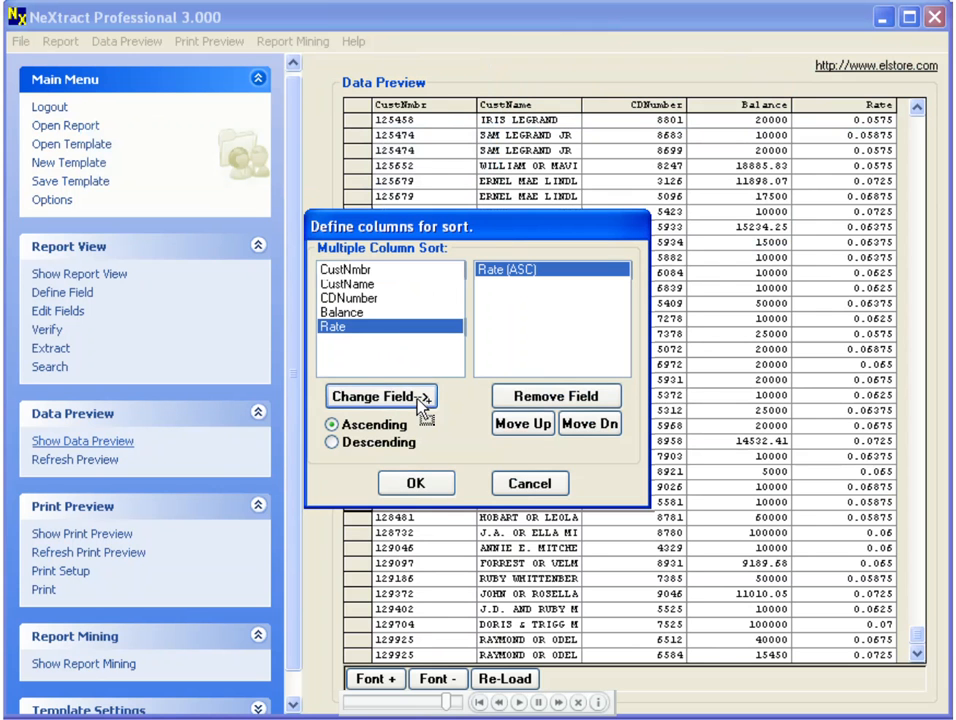
left_click(366, 316)
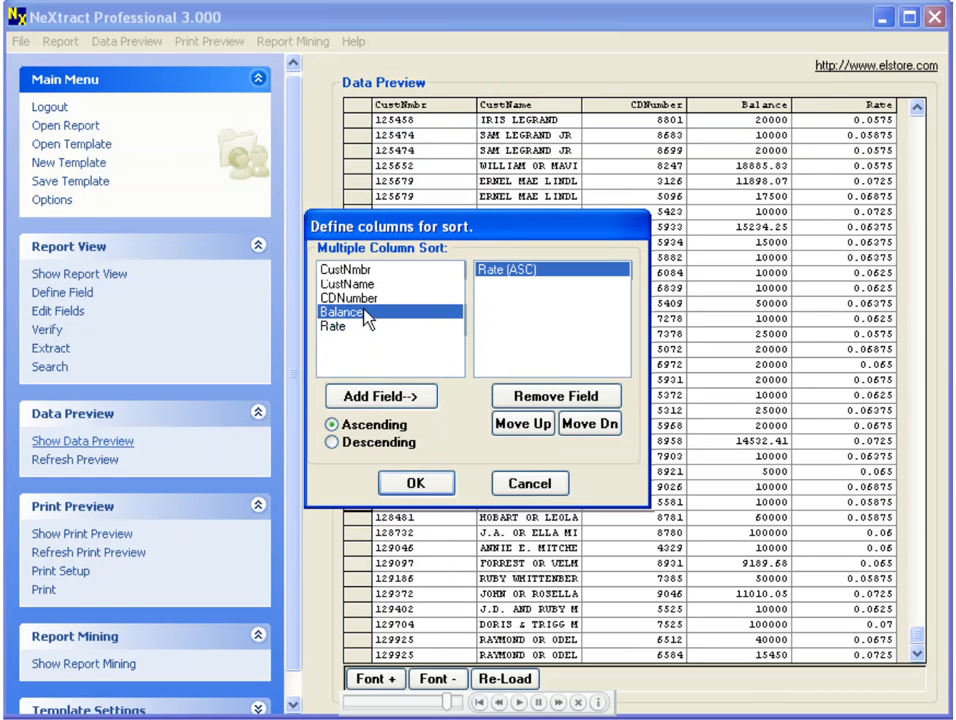
left_click(419, 397)
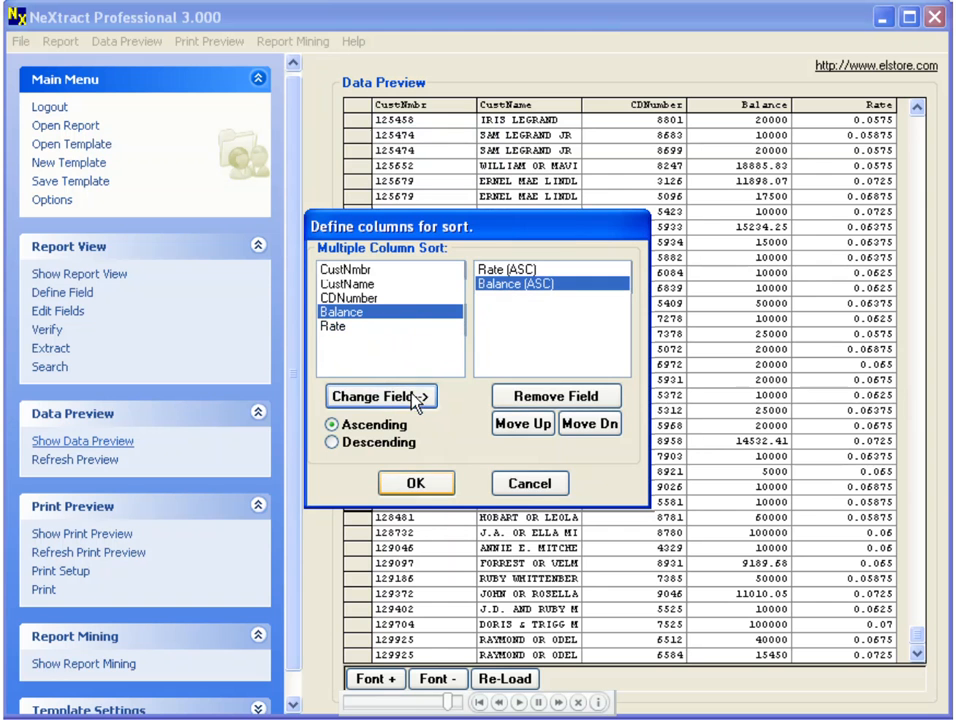
left_click(437, 483)
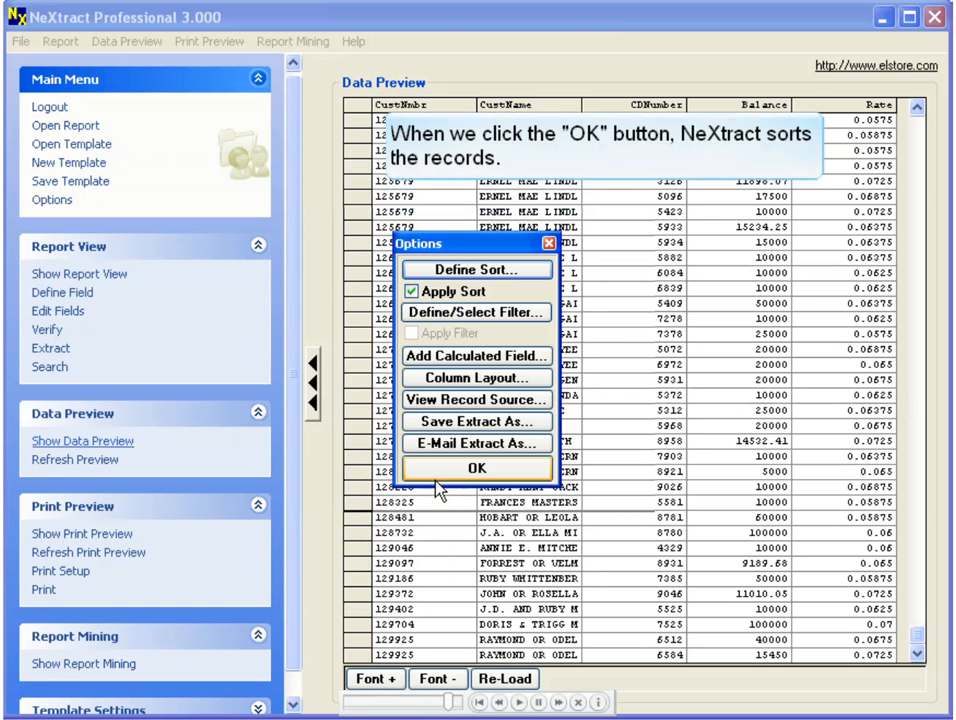
left_click(451, 478)
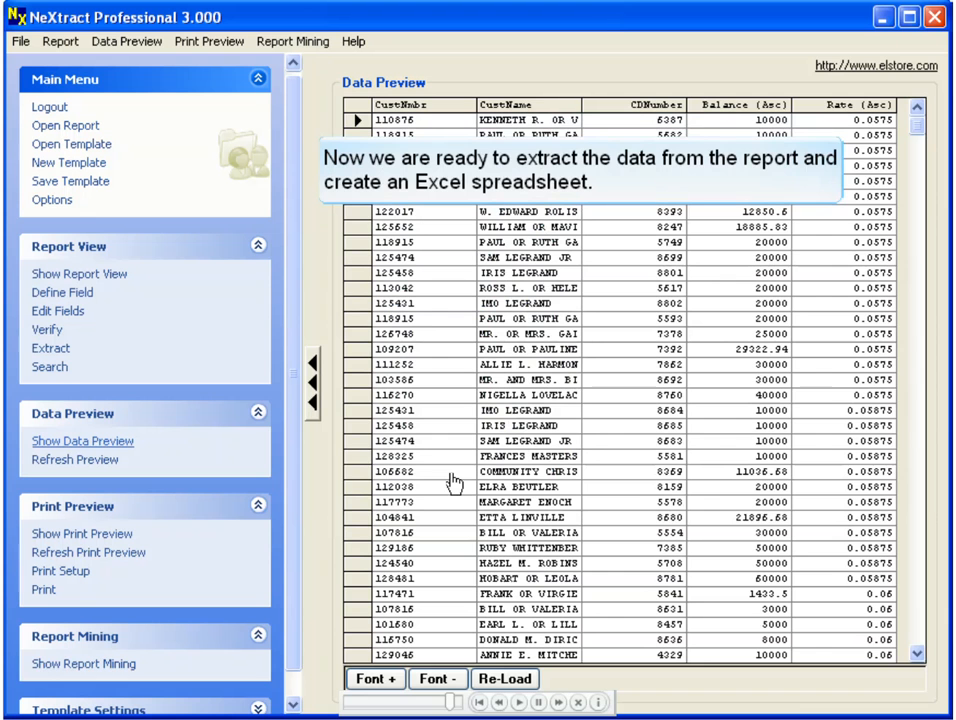
Step: Extract the data to the Desktop as an Excel 8.0 file named CDTB, replacing the existing file
left_click(55, 349)
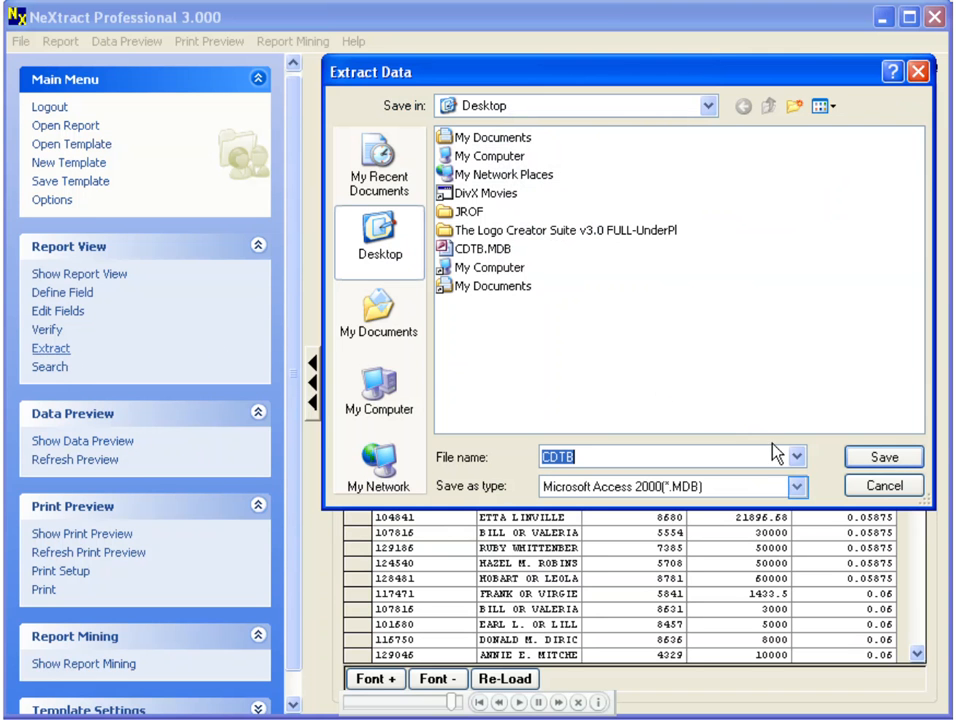
left_click(797, 487)
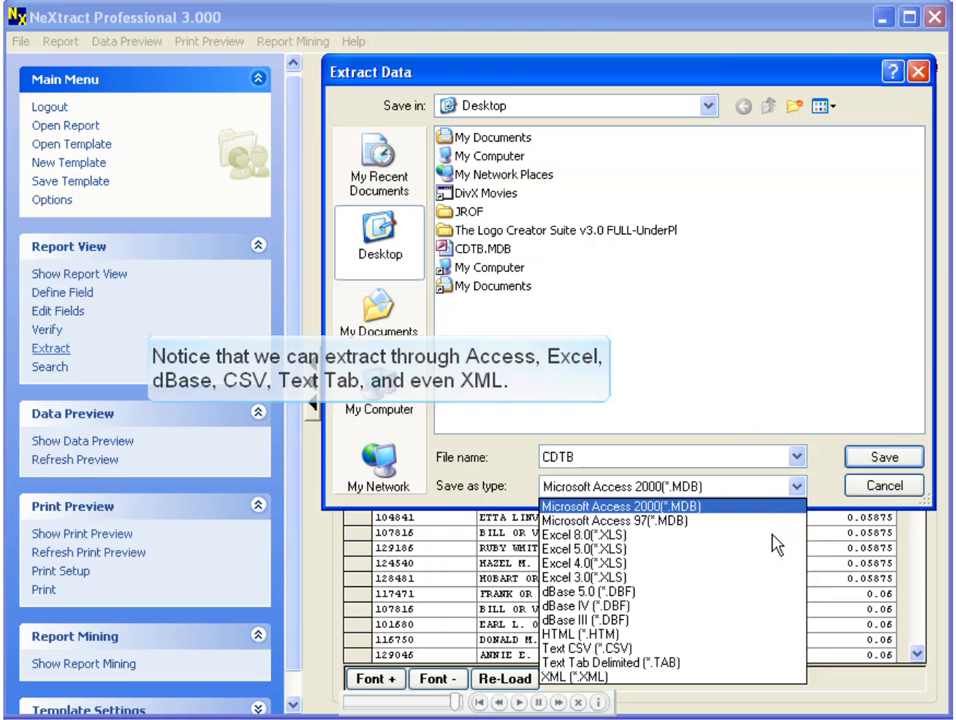
left_click(716, 535)
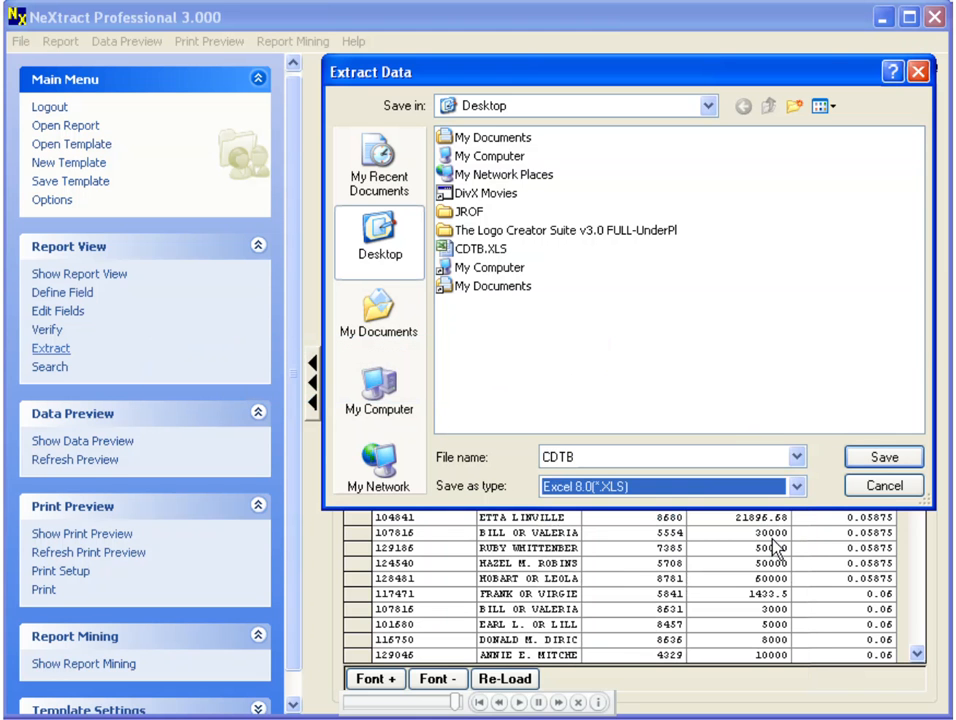
left_click(900, 463)
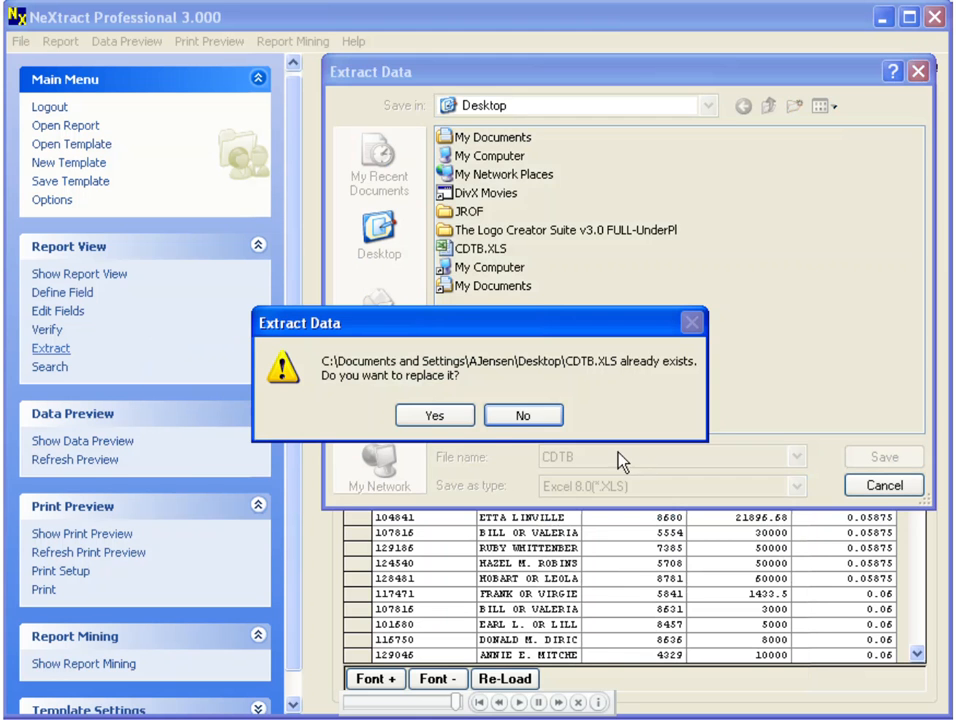
left_click(436, 416)
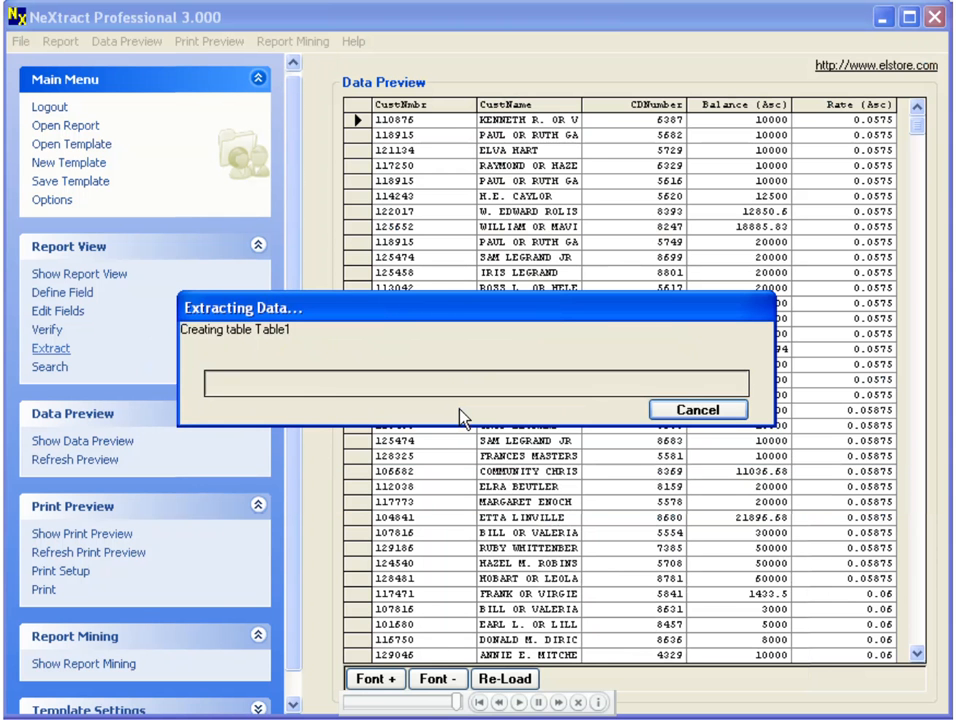
left_click(463, 418)
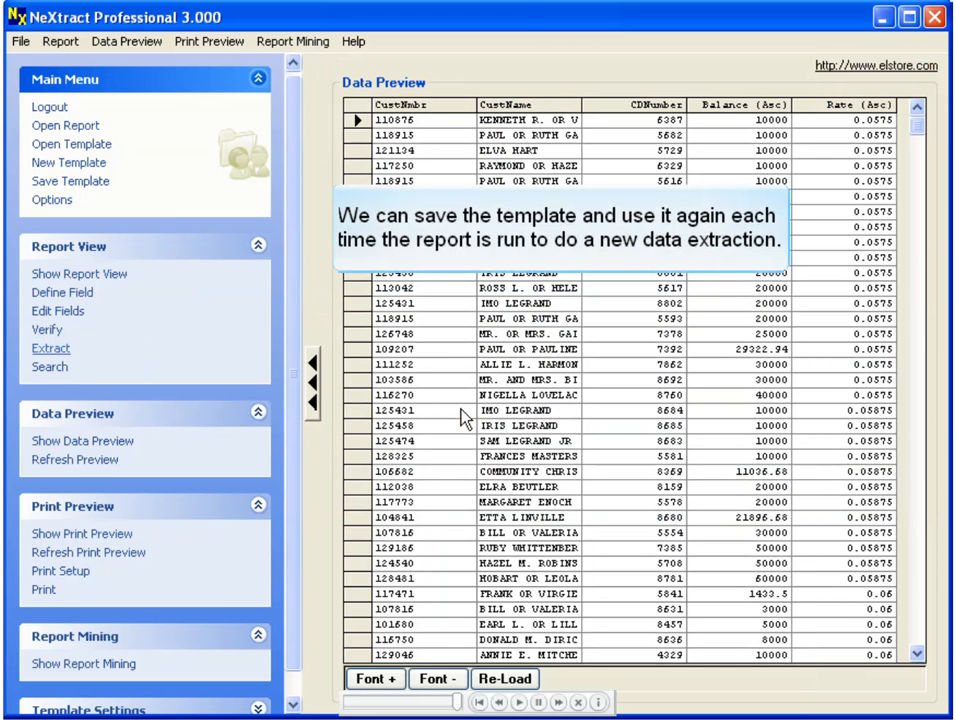